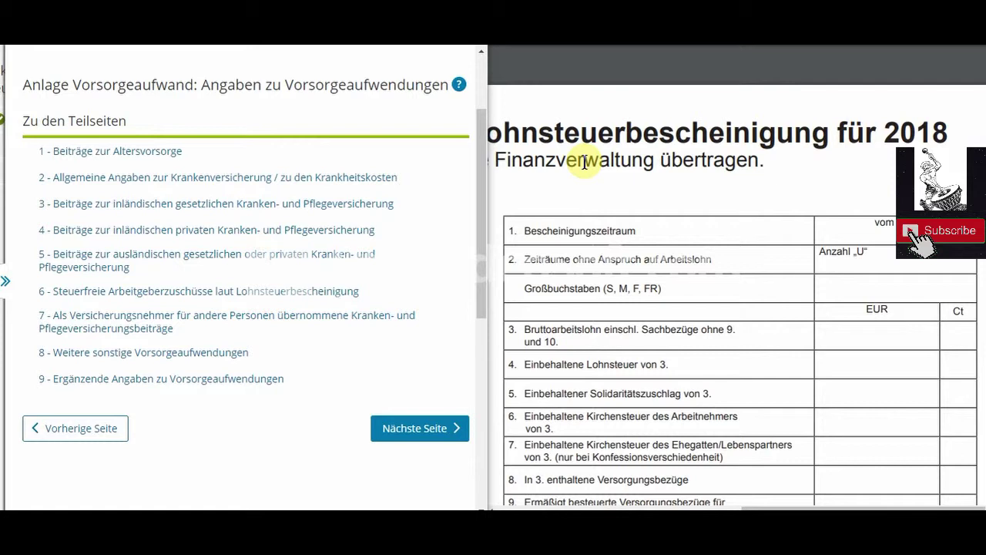
- Read through the numbered items of the 2018 Lohnsteuerbescheinigung down to item 34
{"action": "left_click", "coordinate": [618, 166]}
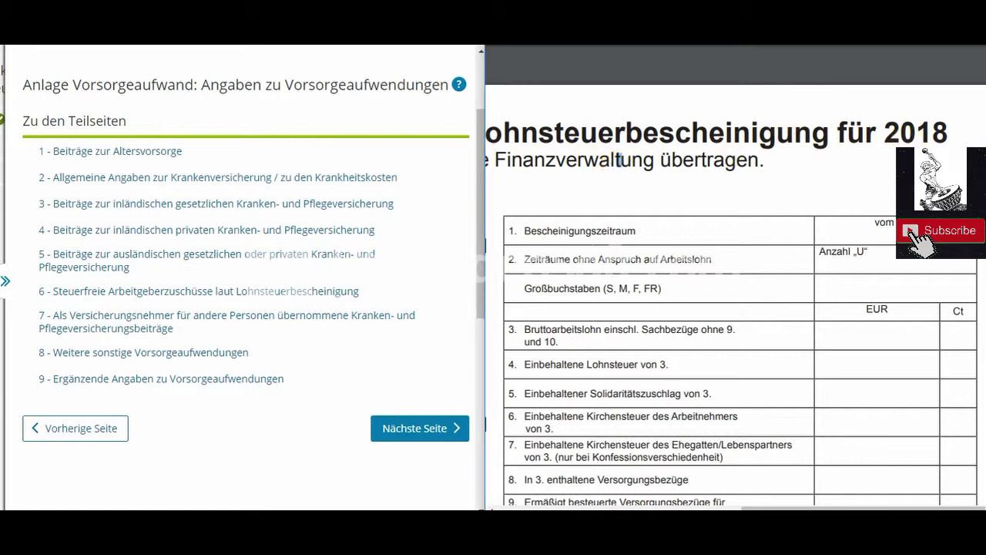
{"action": "scroll", "coordinate": [735, 278], "scroll_direction": "down", "scroll_amount": 3}
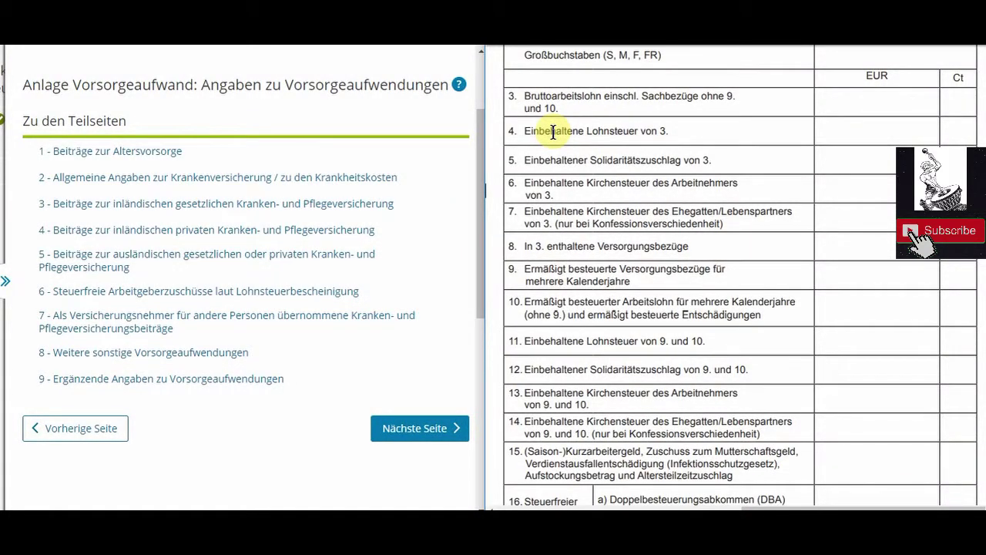
{"action": "scroll", "coordinate": [553, 132], "scroll_direction": "down", "scroll_amount": 5}
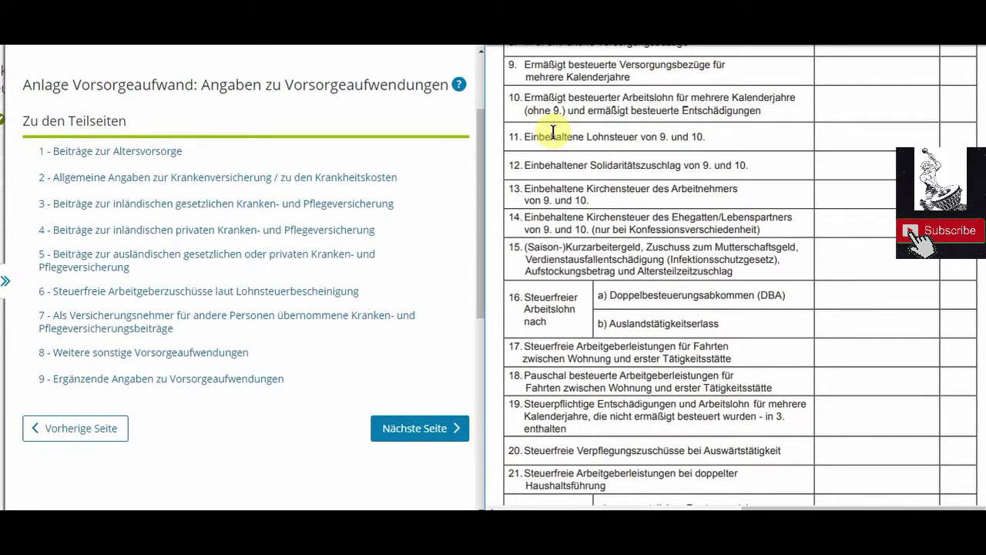
{"action": "scroll", "coordinate": [554, 133], "scroll_direction": "down", "scroll_amount": 3}
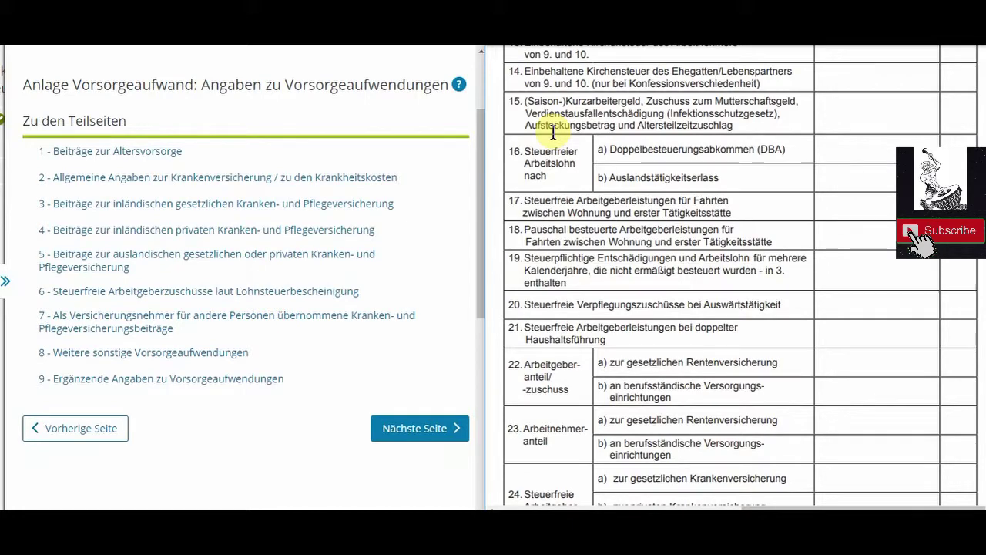
{"action": "scroll", "coordinate": [553, 133], "scroll_direction": "down", "scroll_amount": 3}
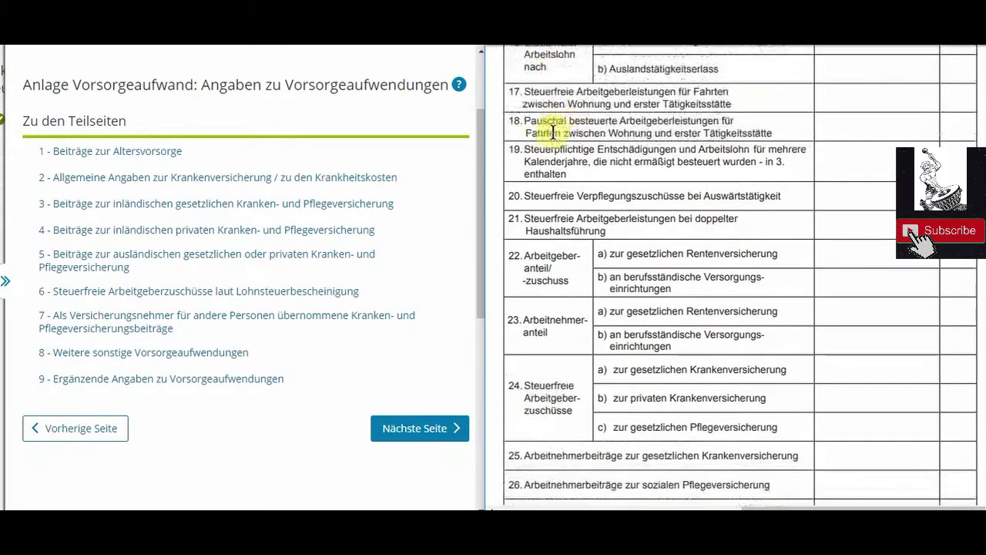
{"action": "scroll", "coordinate": [553, 132], "scroll_direction": "down", "scroll_amount": 8}
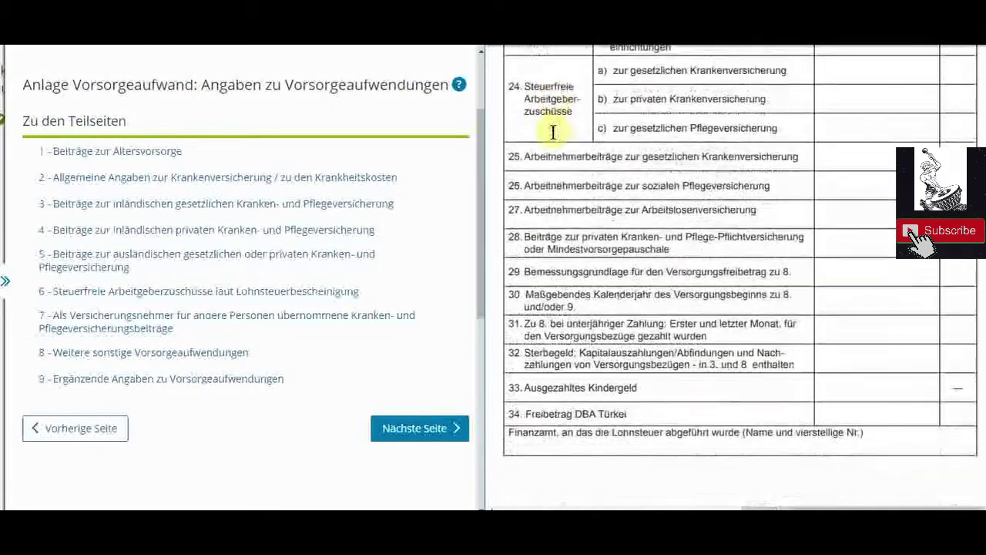
{"action": "scroll", "coordinate": [553, 133], "scroll_direction": "down", "scroll_amount": 1}
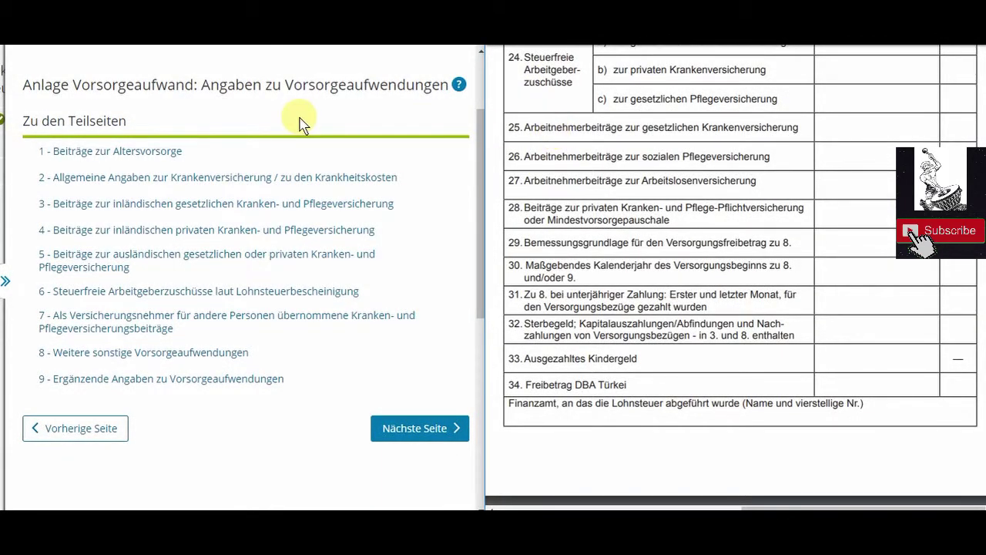
- In section 1 - Beiträge zur Altersvorsorge, enter 4464 euros for Person A in Zeile 4, matching certificate item 23 a/b
{"action": "left_click", "coordinate": [93, 159]}
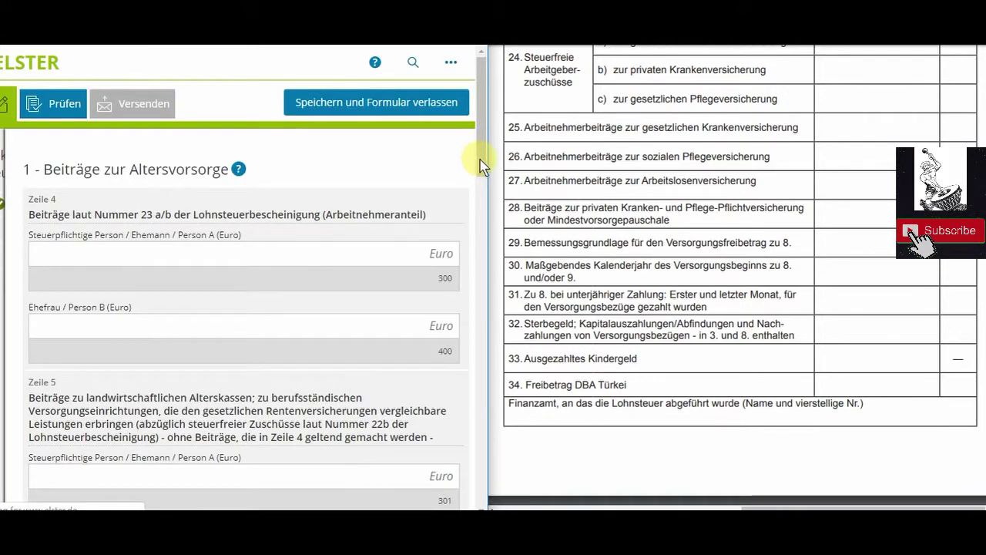
{"action": "scroll", "coordinate": [479, 178], "scroll_direction": "down", "scroll_amount": 2}
{"action": "scroll", "coordinate": [479, 183], "scroll_direction": "down", "scroll_amount": 2}
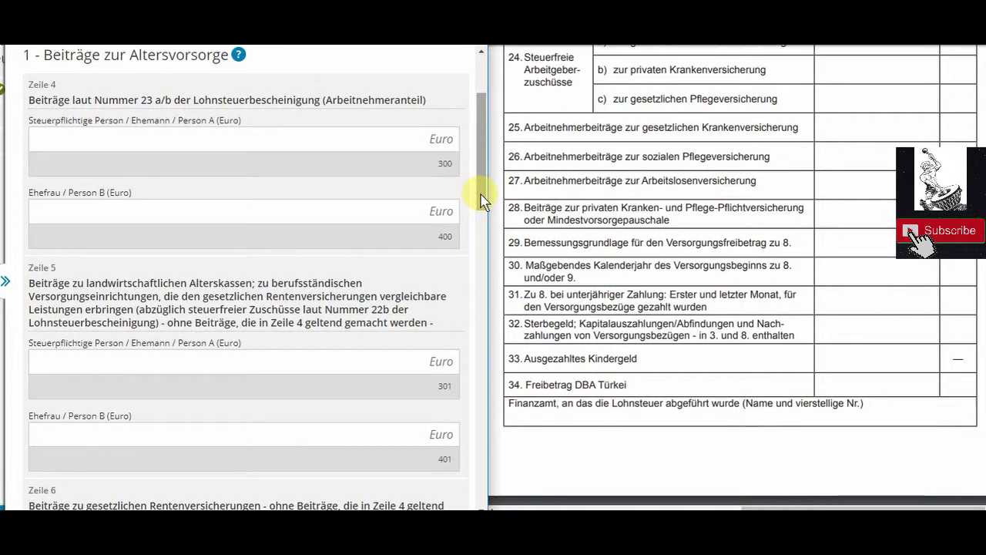
{"action": "left_click", "coordinate": [233, 136]}
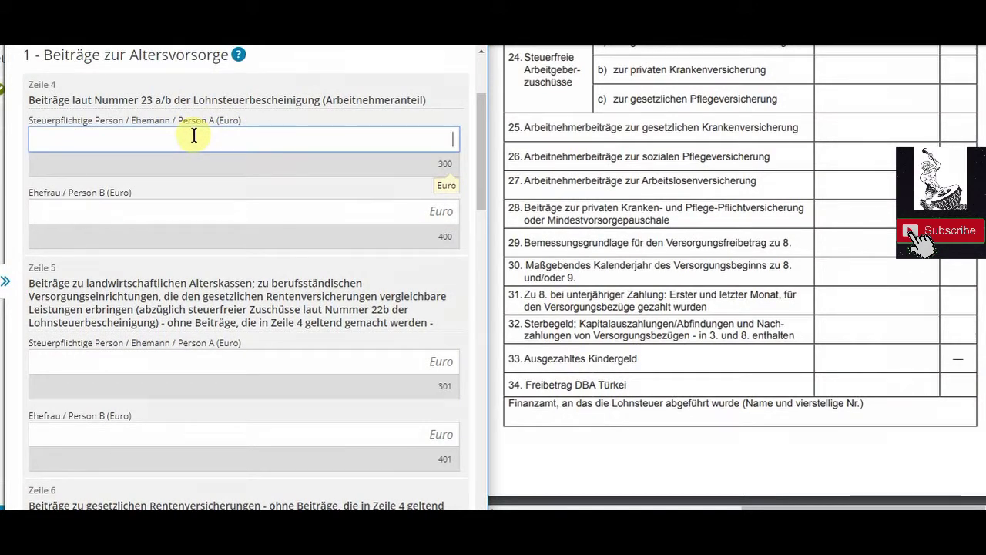
{"action": "left_click", "coordinate": [915, 354]}
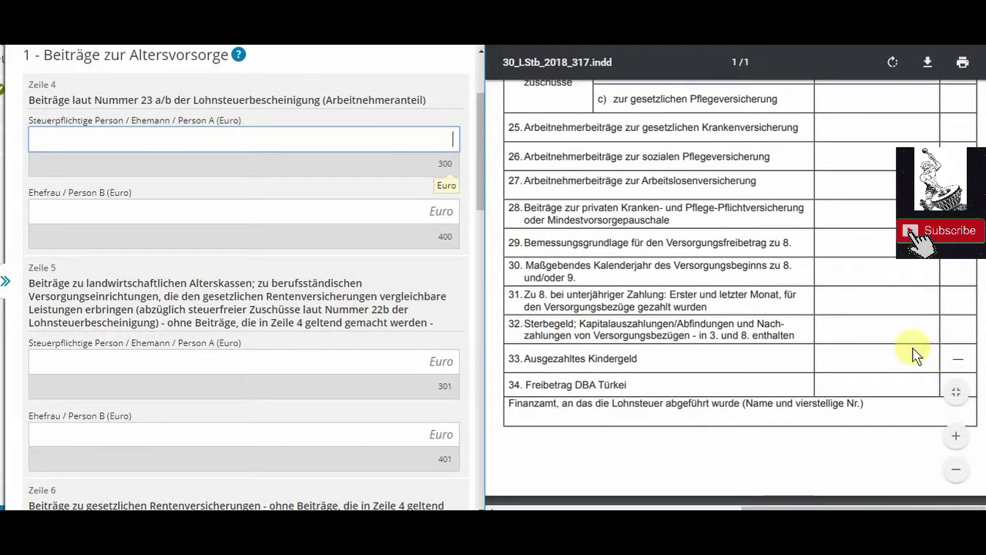
{"action": "scroll", "coordinate": [916, 354], "scroll_direction": "up", "scroll_amount": 5}
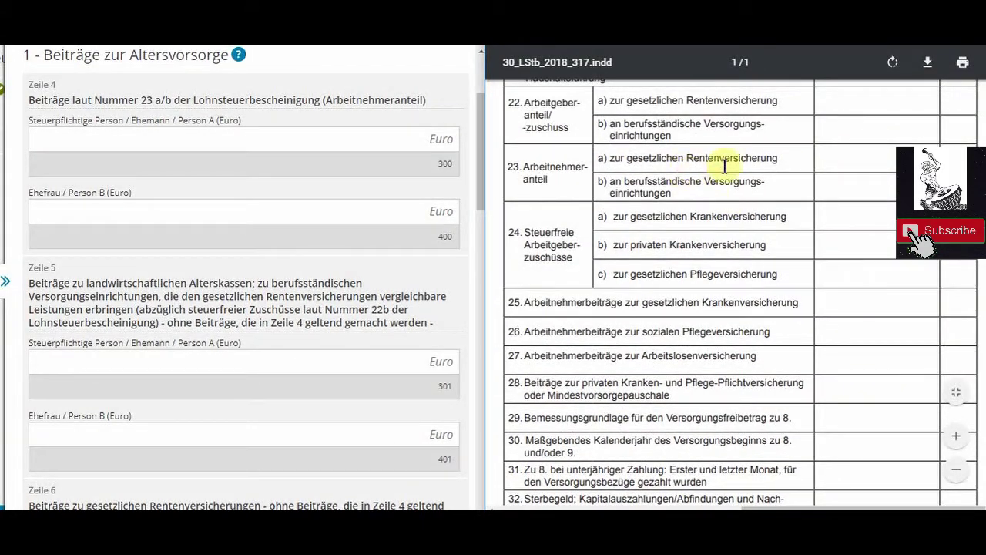
{"action": "left_click", "coordinate": [249, 146]}
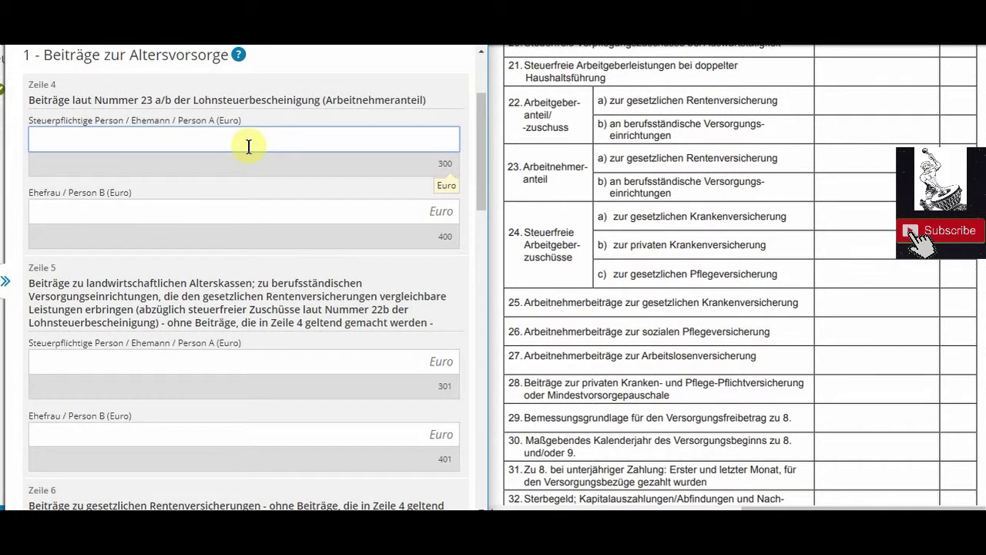
{"action": "type", "text": "4464"}
{"action": "left_click", "coordinate": [196, 212]}
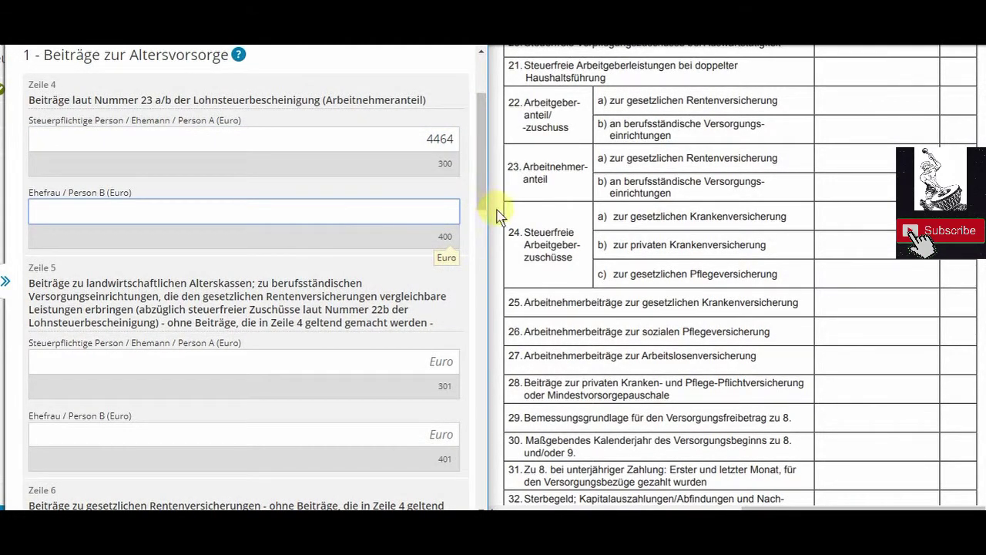
- Enter 1000 euros for Person A in Zeile 5, the contributions to agricultural pension funds and professional pension schemes
{"action": "left_click_drag", "start_coordinate": [478, 198], "coordinate": [476, 231]}
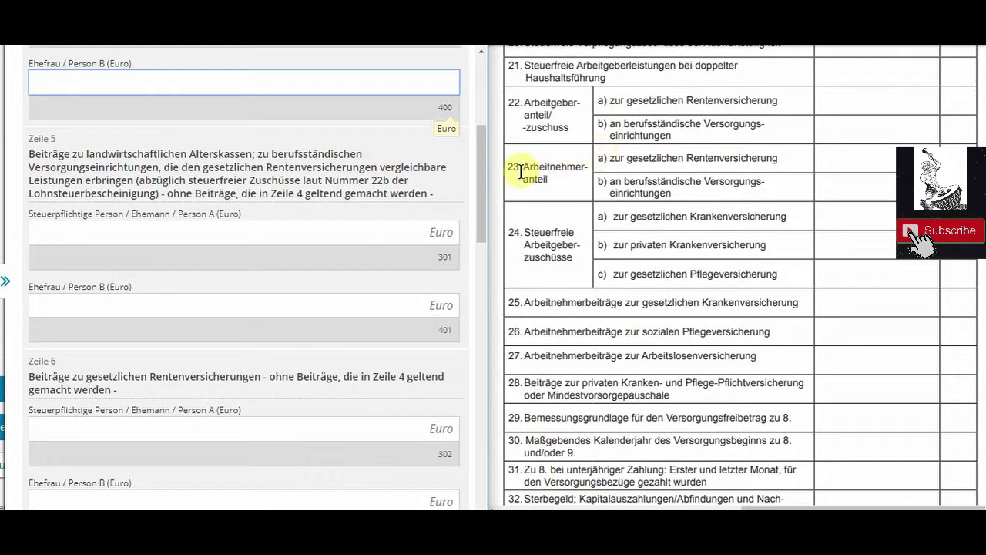
{"action": "left_click", "coordinate": [310, 238]}
{"action": "type", "text": "1"}
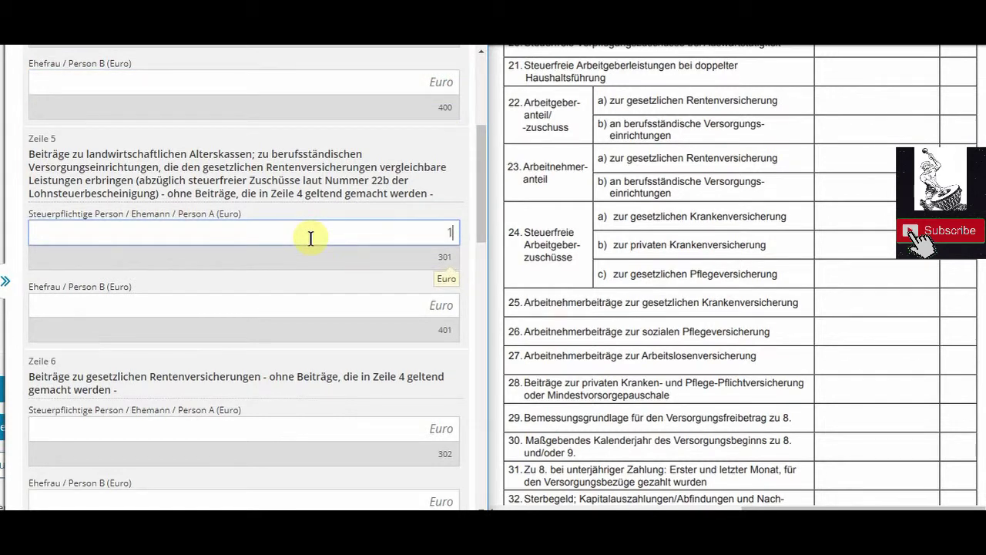
{"action": "type", "text": "000"}
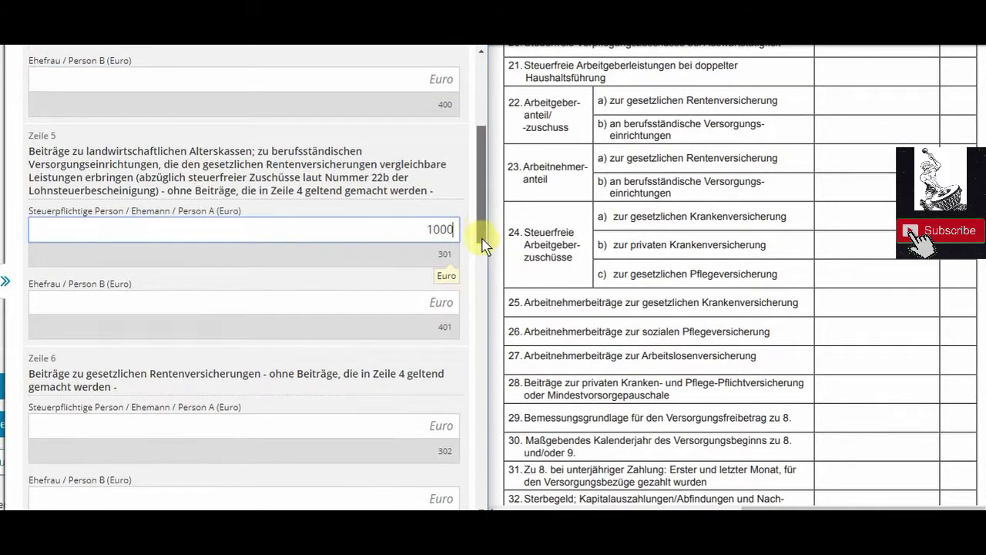
- Locate item 22 on the wage tax certificate and enter 1000 euros as Person A's employer share in Zeile 9
{"action": "left_click_drag", "start_coordinate": [482, 229], "coordinate": [478, 270]}
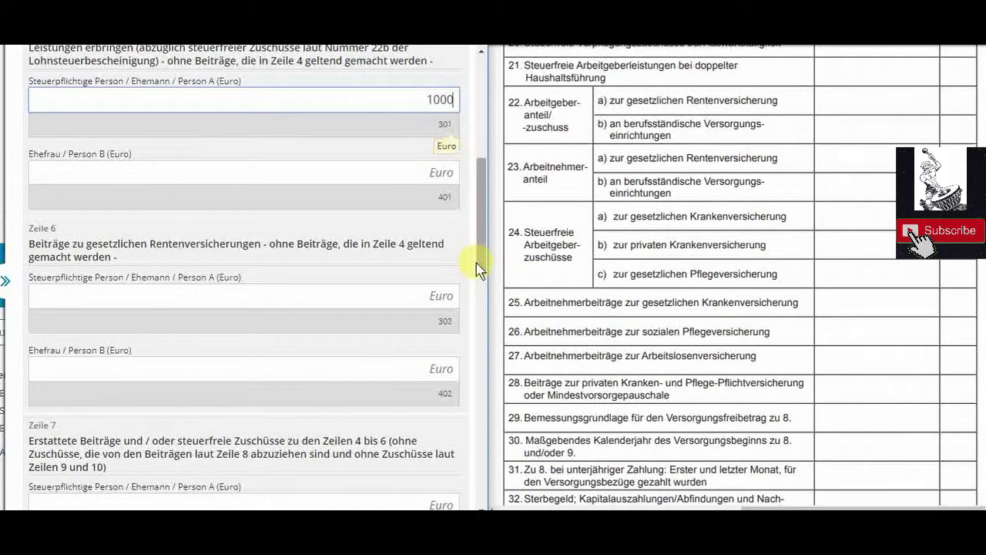
{"action": "left_click", "coordinate": [972, 243]}
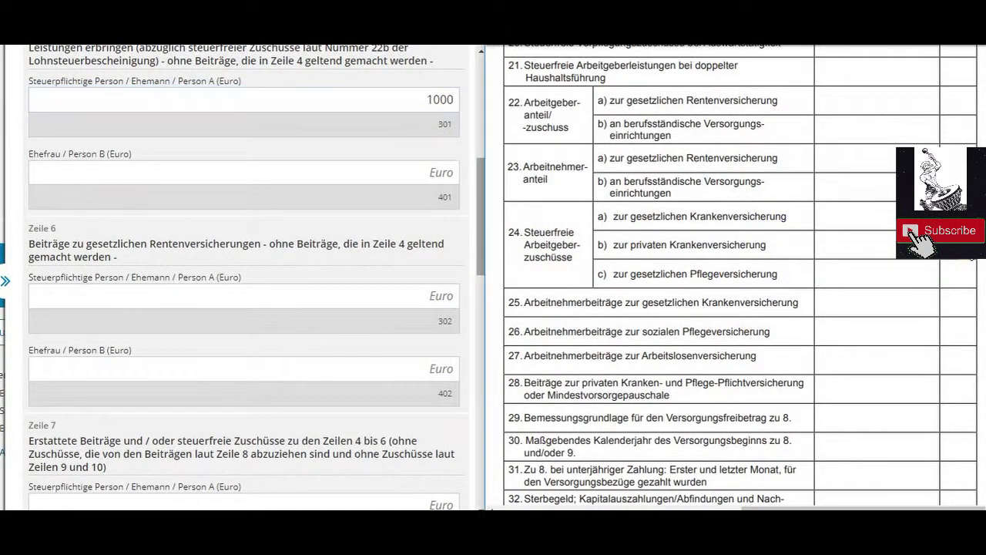
{"action": "scroll", "coordinate": [740, 275], "scroll_direction": "up", "scroll_amount": 5}
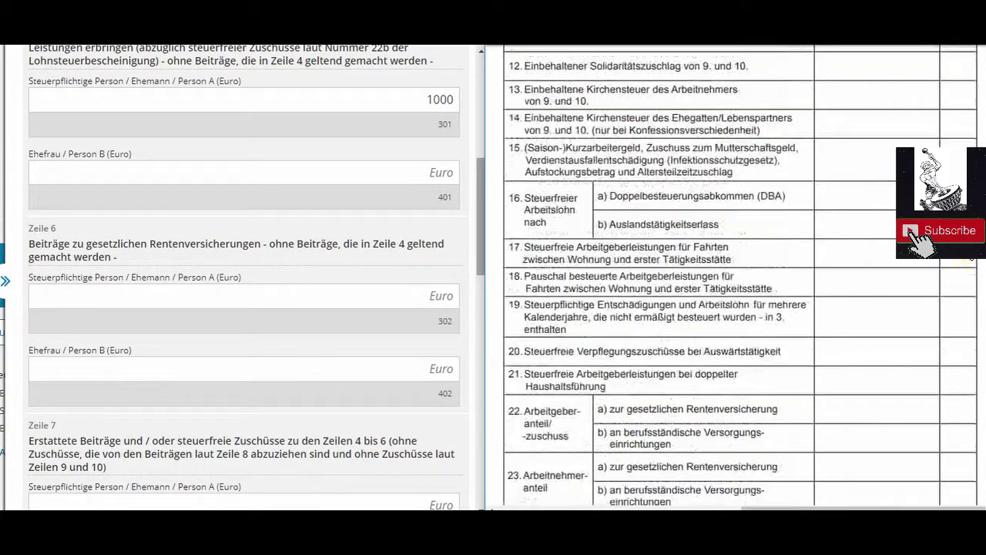
{"action": "scroll", "coordinate": [741, 276], "scroll_direction": "up", "scroll_amount": 4}
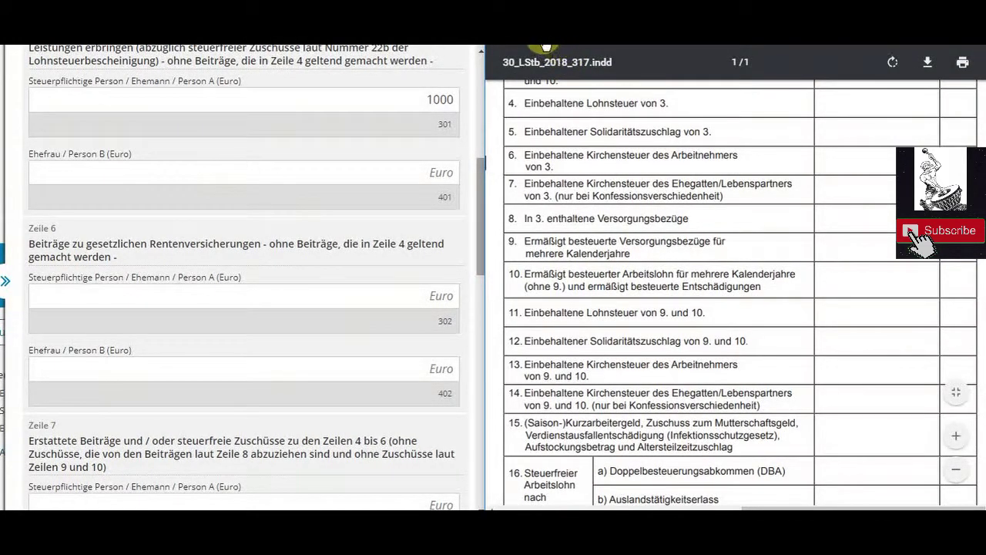
{"action": "scroll", "coordinate": [470, 154], "scroll_direction": "down", "scroll_amount": 6}
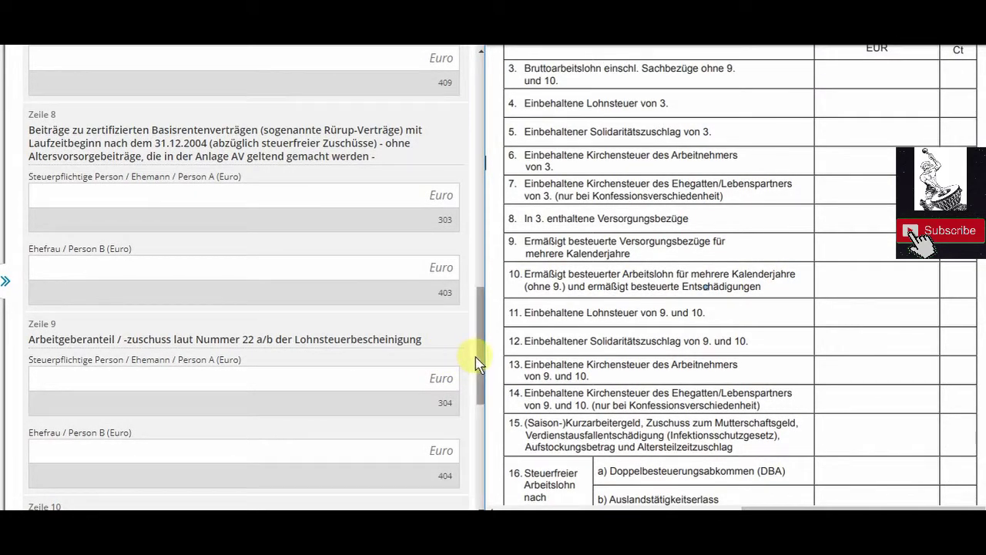
{"action": "left_click_drag", "start_coordinate": [477, 362], "coordinate": [478, 403]}
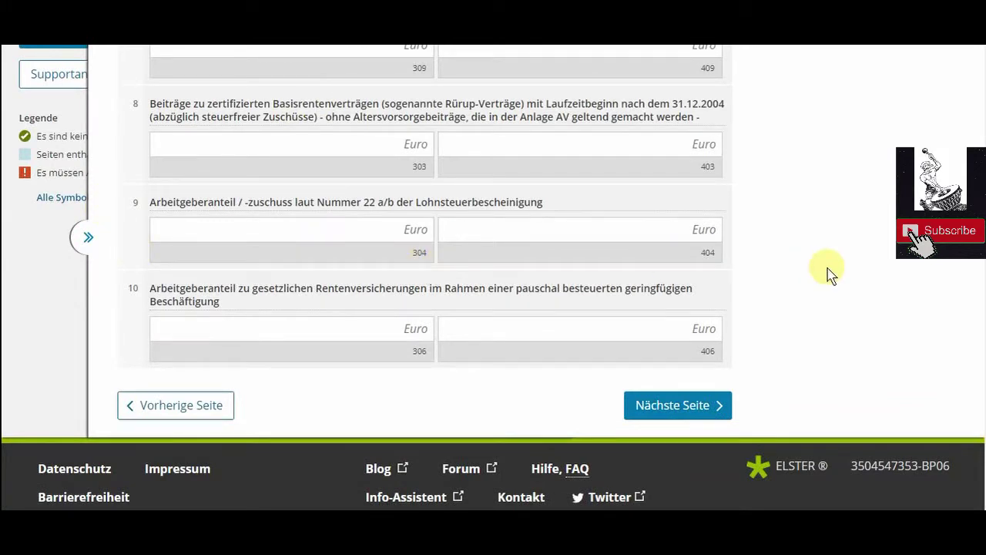
{"action": "left_click", "coordinate": [302, 229]}
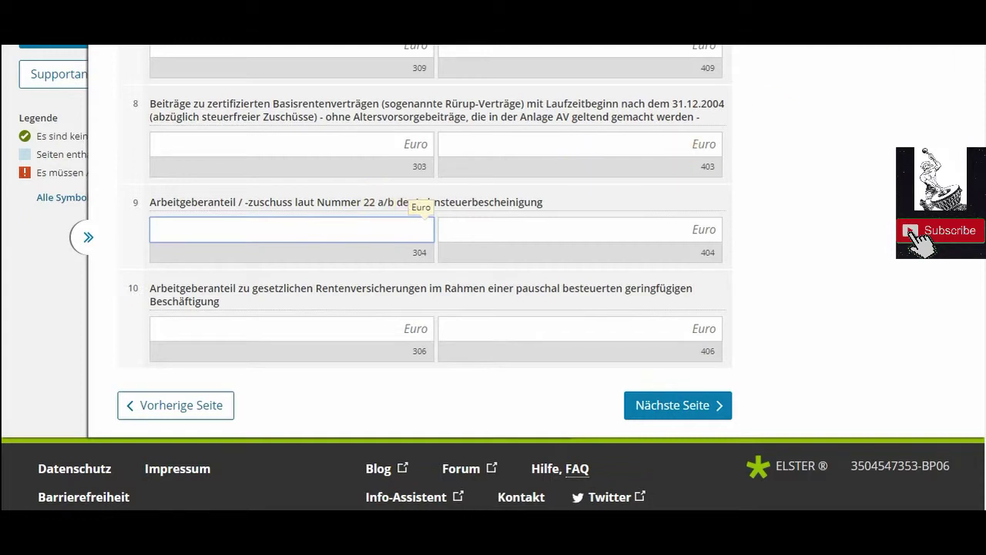
{"action": "left_click", "coordinate": [936, 9]}
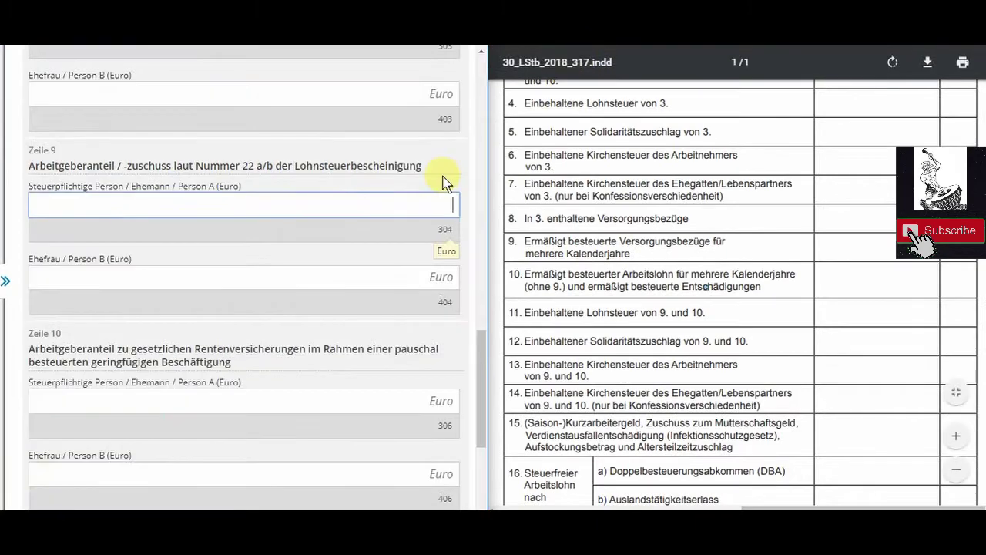
{"action": "left_click", "coordinate": [699, 251]}
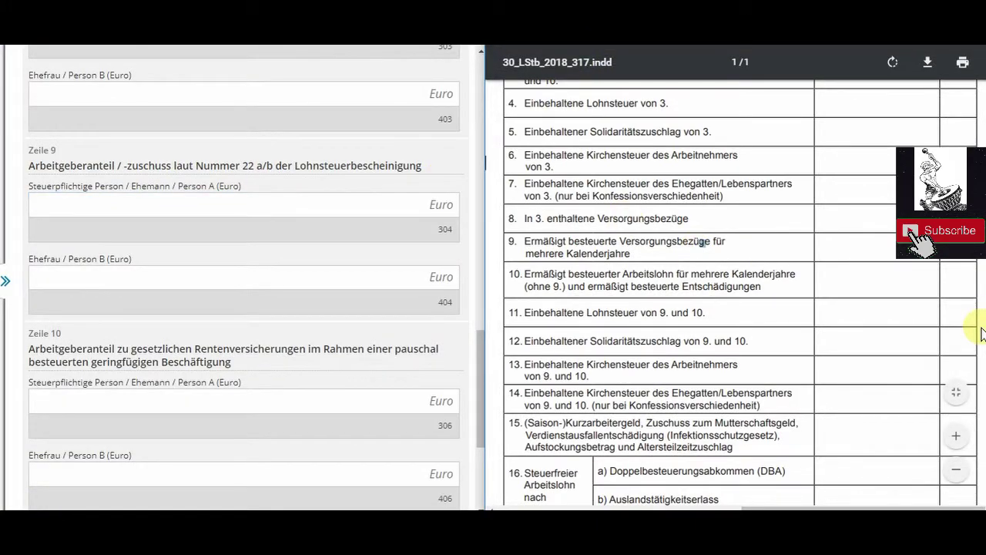
{"action": "scroll", "coordinate": [982, 333], "scroll_direction": "down", "scroll_amount": 8}
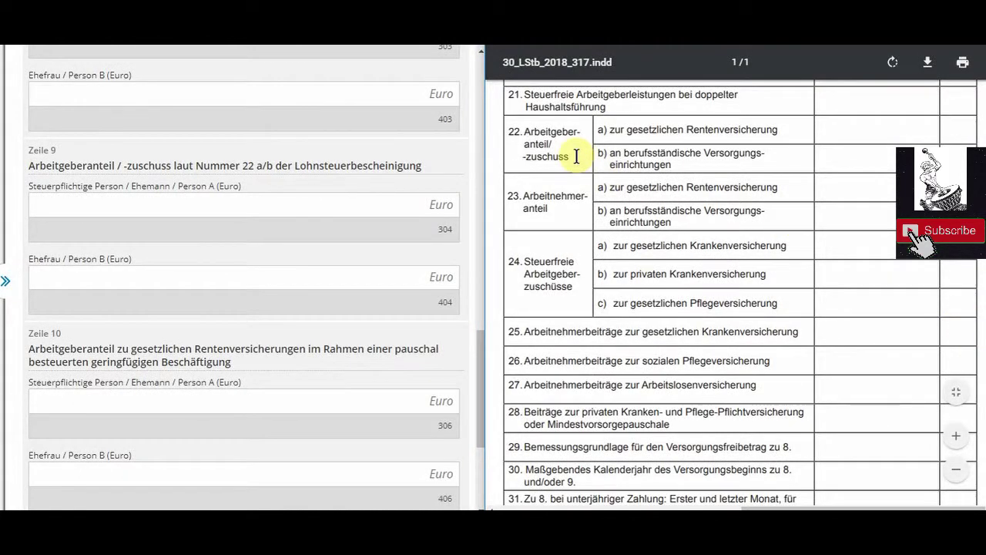
{"action": "left_click", "coordinate": [342, 206]}
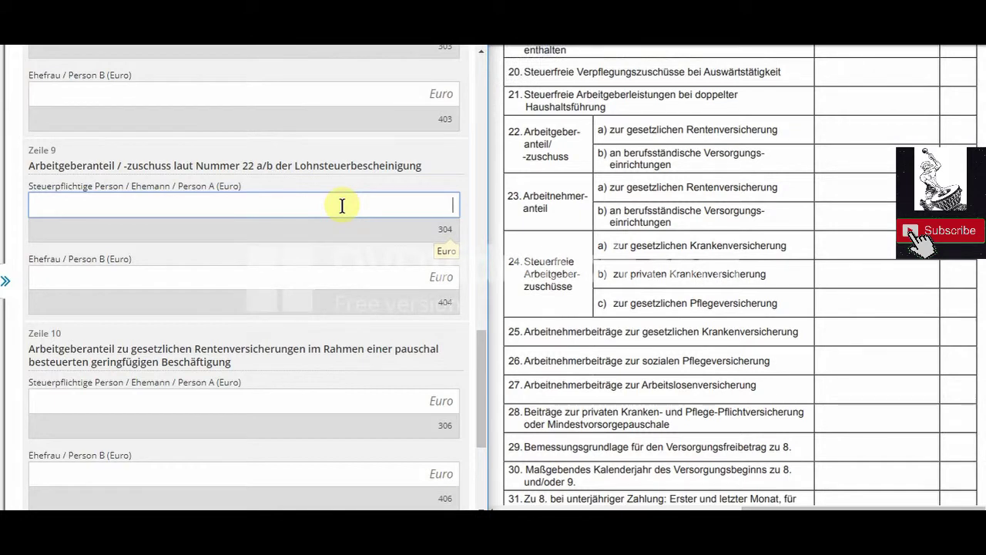
{"action": "type", "text": "1000"}
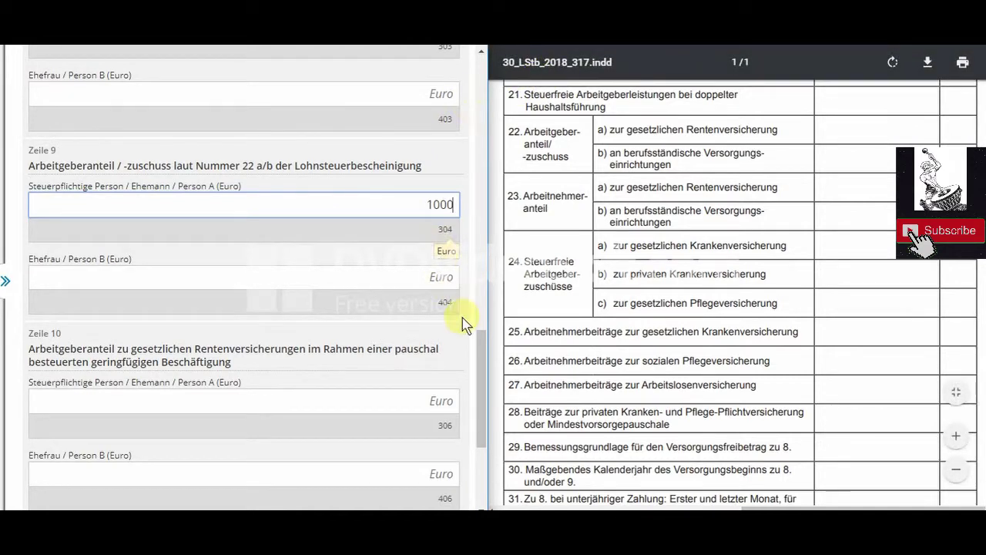
- Continue to section 2 on health insurance and set Person A's entitlement in Zeile 11 to Ja
{"action": "left_click_drag", "start_coordinate": [478, 347], "coordinate": [477, 97]}
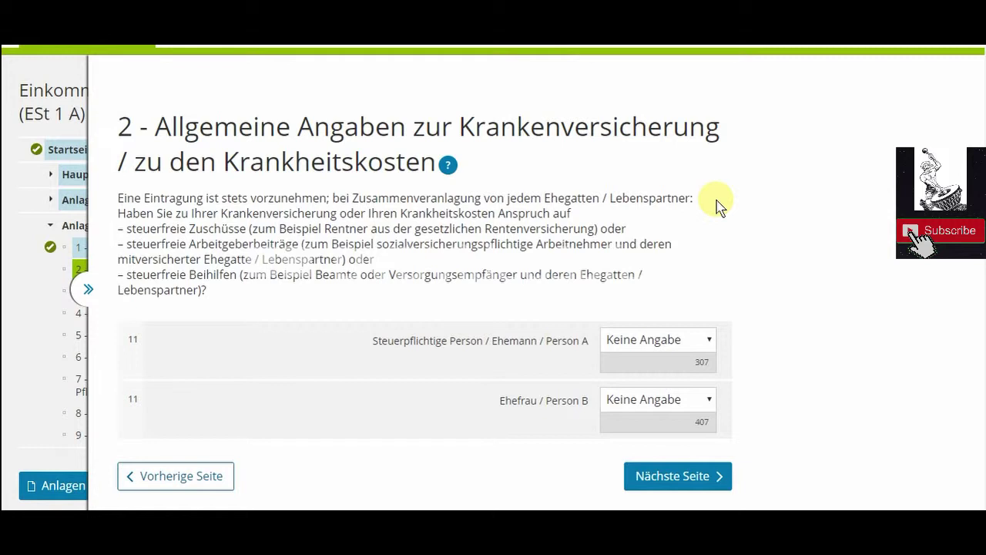
{"action": "left_click", "coordinate": [690, 346]}
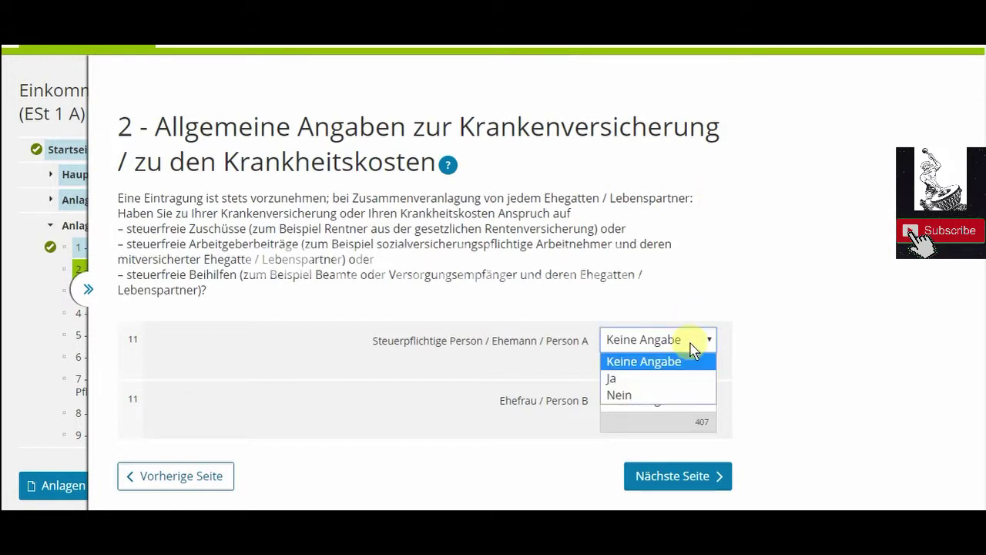
{"action": "left_click", "coordinate": [629, 379]}
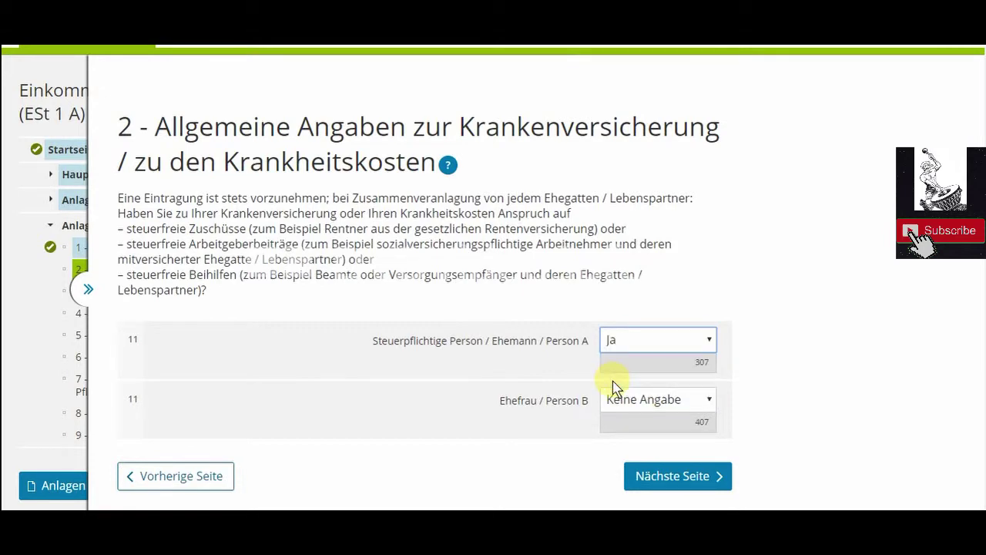
- Continue to section 3 on statutory health and care insurance and review the employee contribution fields in Zeilen 12 to 14
{"action": "left_click", "coordinate": [657, 479]}
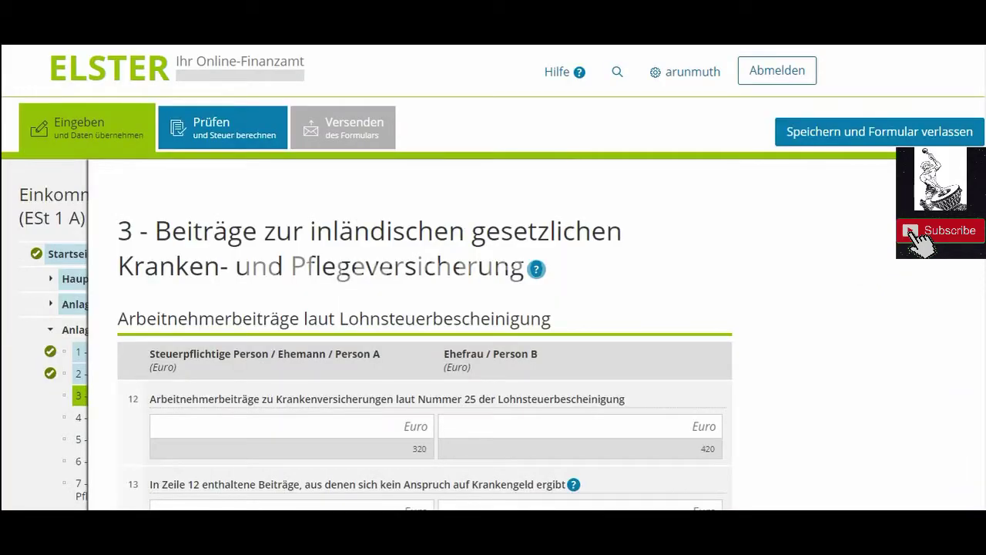
{"action": "scroll", "coordinate": [424, 308], "scroll_direction": "down", "scroll_amount": 5}
{"action": "scroll", "coordinate": [424, 278], "scroll_direction": "up", "scroll_amount": 2}
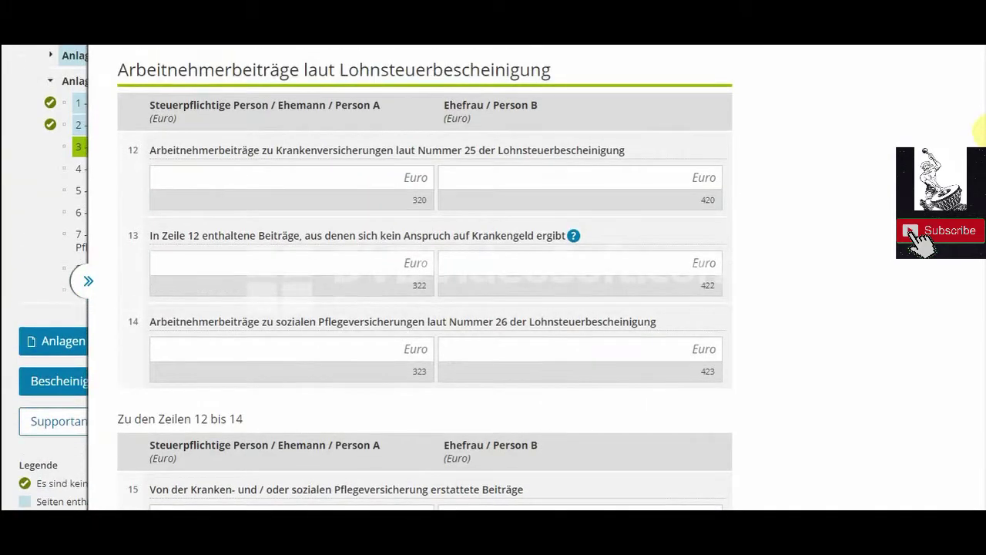
{"action": "scroll", "coordinate": [424, 278], "scroll_direction": "down", "scroll_amount": 1}
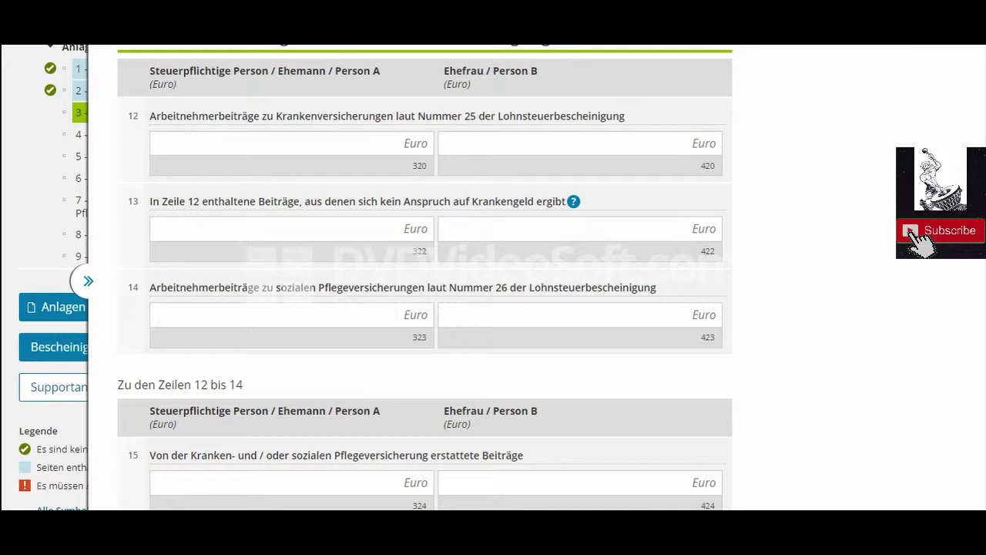
- Check item 25 on the wage tax certificate and enter 3936 euros as Person A's health insurance contributions in Zeile 12
{"action": "left_click", "coordinate": [934, 15]}
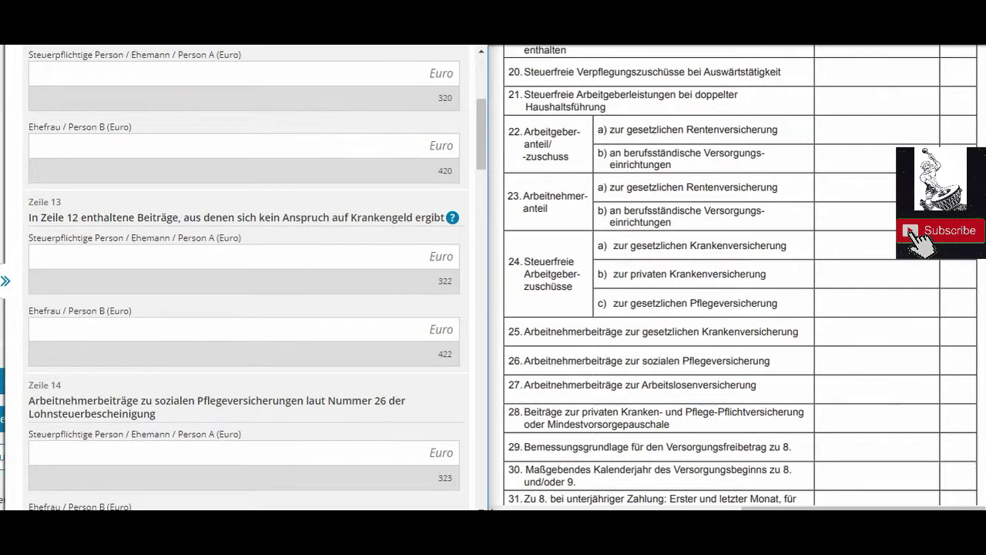
{"action": "left_click", "coordinate": [440, 8]}
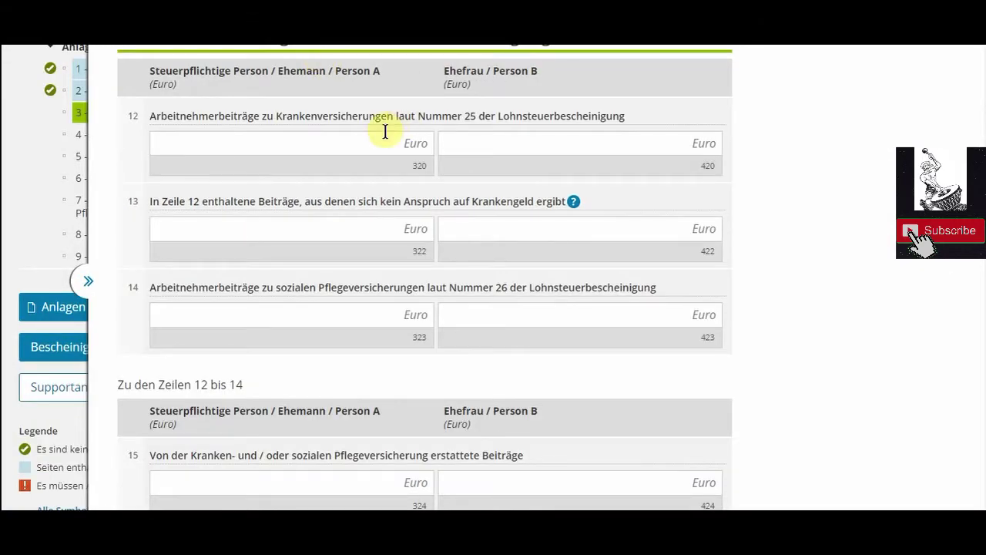
{"action": "left_click", "coordinate": [385, 132]}
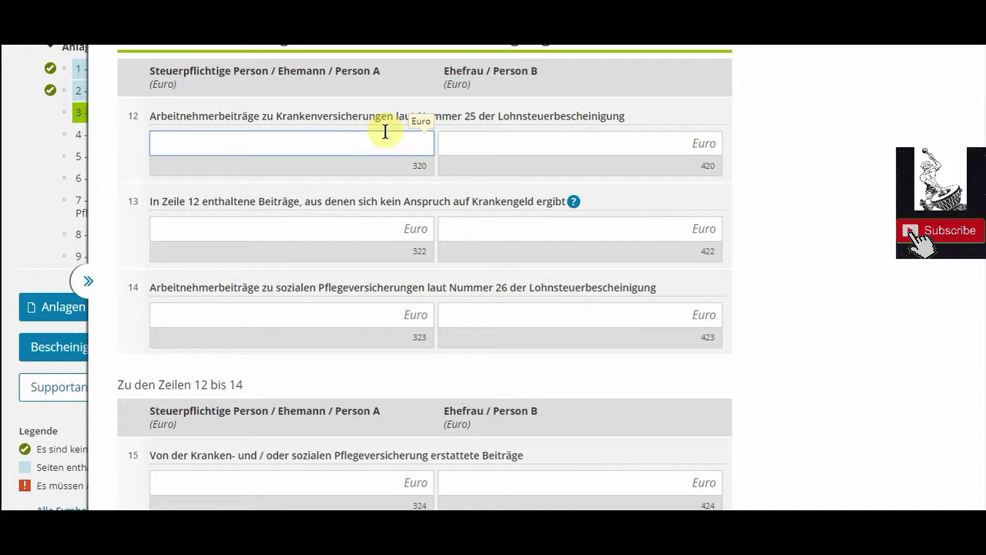
{"action": "type", "text": "3936"}
- Locate item 26 on the wage tax certificate and enter 300 euros as Person A's social care insurance contributions in Zeile 14
{"action": "scroll", "coordinate": [426, 277], "scroll_direction": "down", "scroll_amount": 2}
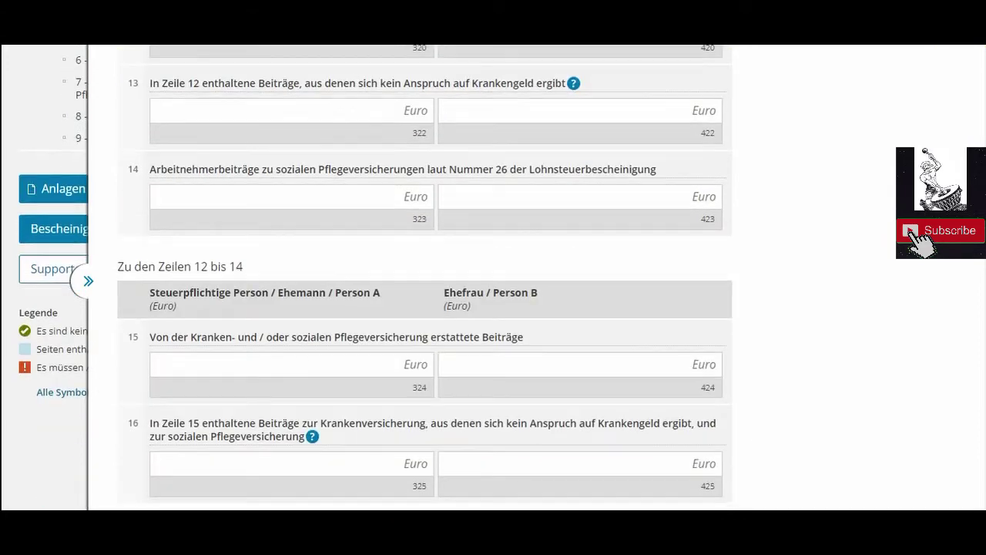
{"action": "scroll", "coordinate": [425, 277], "scroll_direction": "down", "scroll_amount": 1}
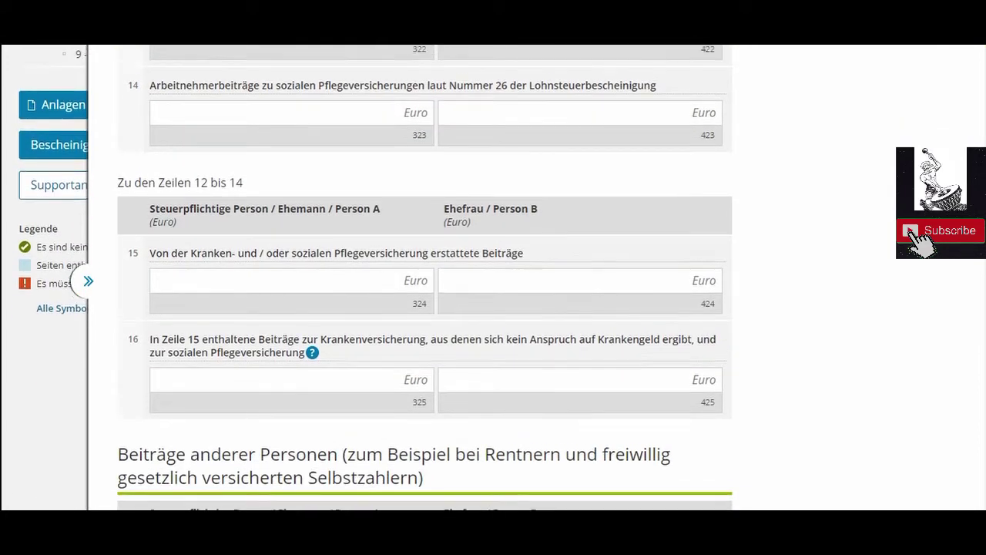
{"action": "scroll", "coordinate": [426, 278], "scroll_direction": "up", "scroll_amount": 1}
{"action": "left_click", "coordinate": [385, 205]}
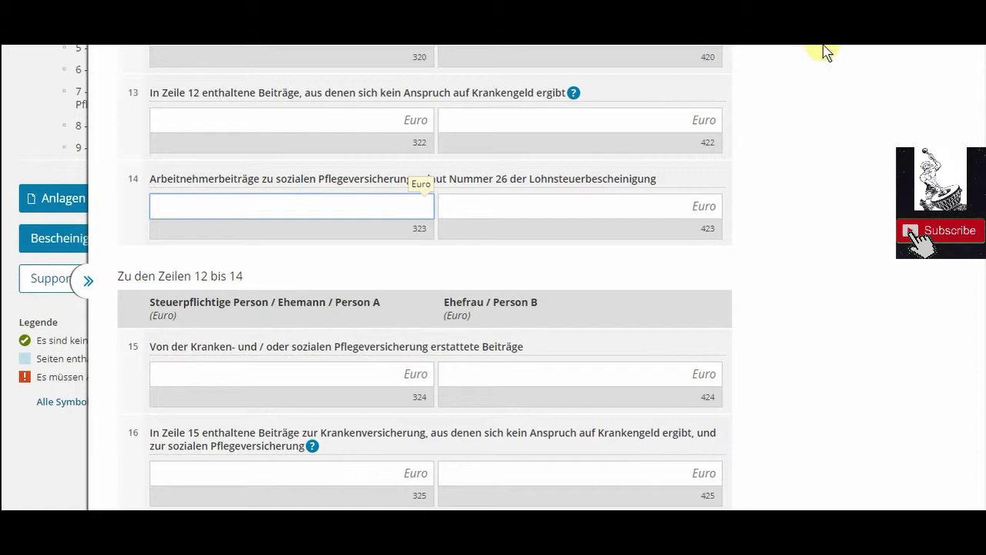
{"action": "left_click", "coordinate": [938, 9]}
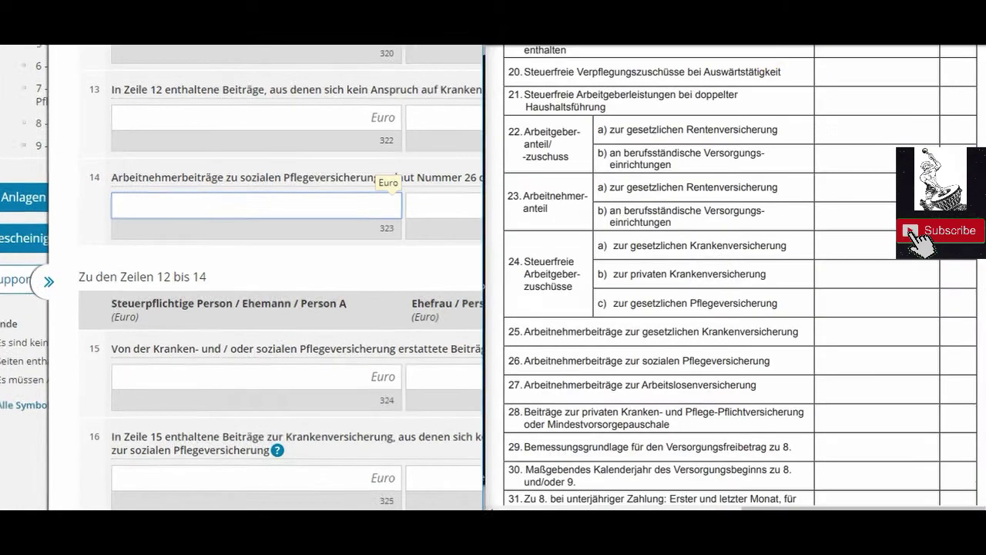
{"action": "left_click", "coordinate": [645, 210]}
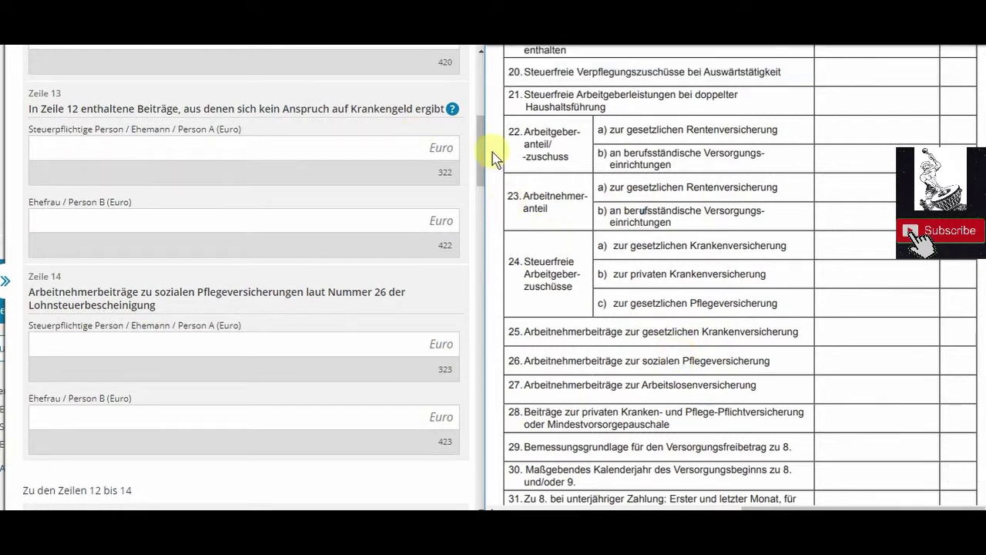
{"action": "triple_click", "coordinate": [568, 359]}
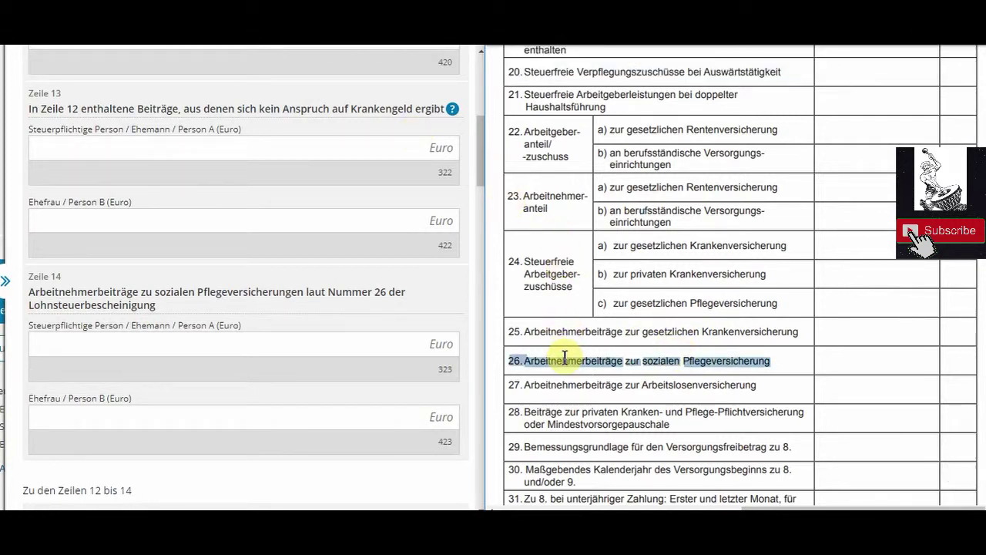
{"action": "double_click", "coordinate": [266, 10]}
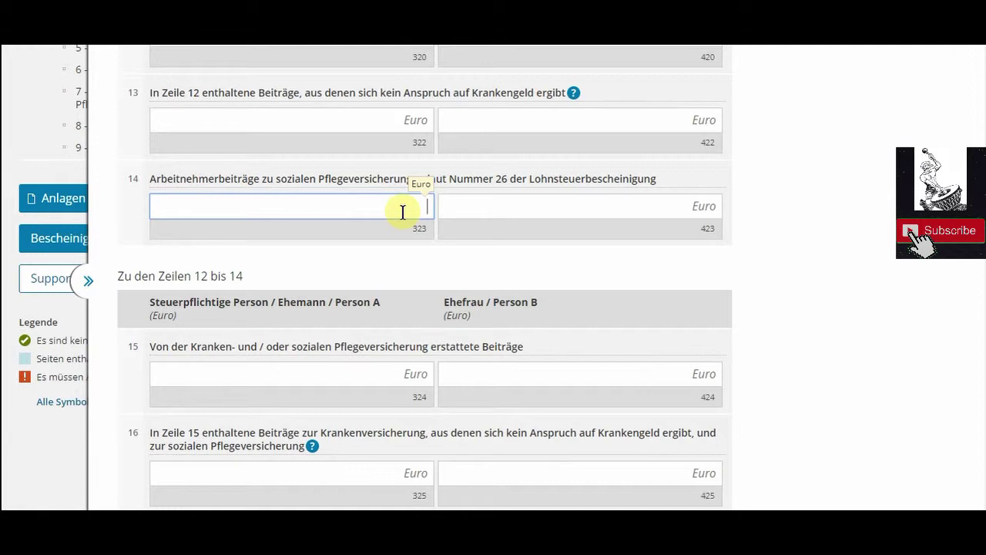
{"action": "type", "text": "3000"}
{"action": "key", "text": "BackSpace"}
- Continue to section 6 on tax-free employer subsidies and enter 1800 euros for Person A's statutory health insurance in Zeile 37
{"action": "scroll", "coordinate": [983, 276], "scroll_direction": "down", "scroll_amount": 3}
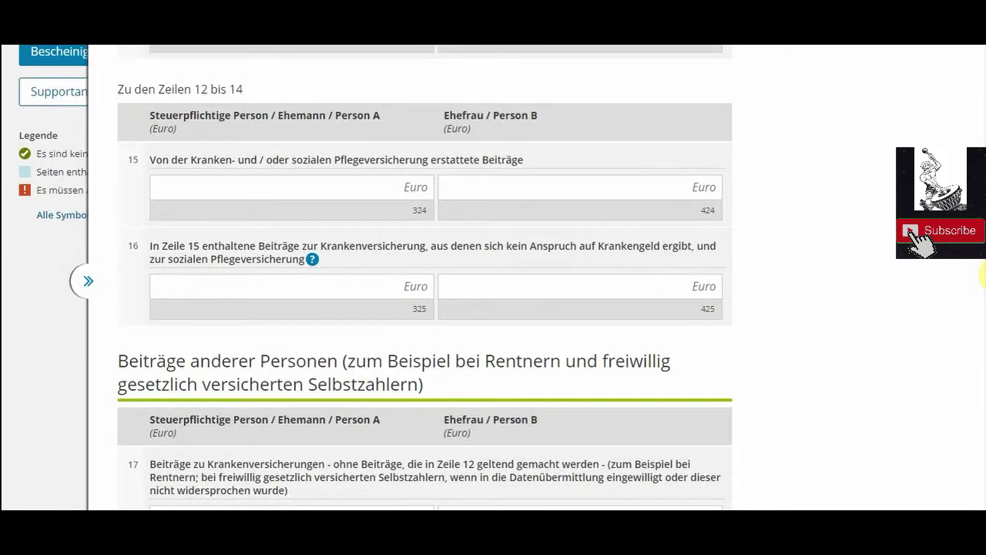
{"action": "scroll", "coordinate": [984, 276], "scroll_direction": "down", "scroll_amount": 3}
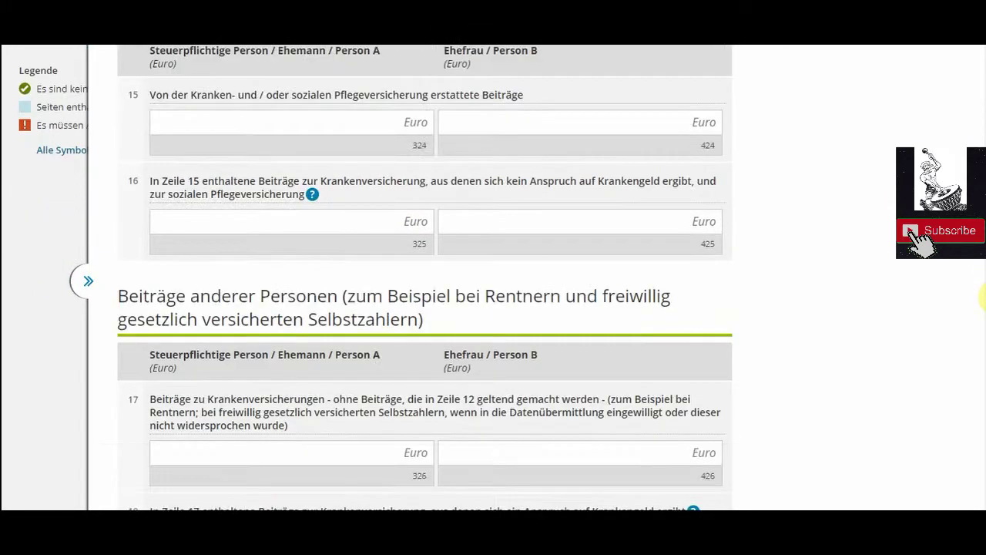
{"action": "scroll", "coordinate": [983, 317], "scroll_direction": "down", "scroll_amount": 7}
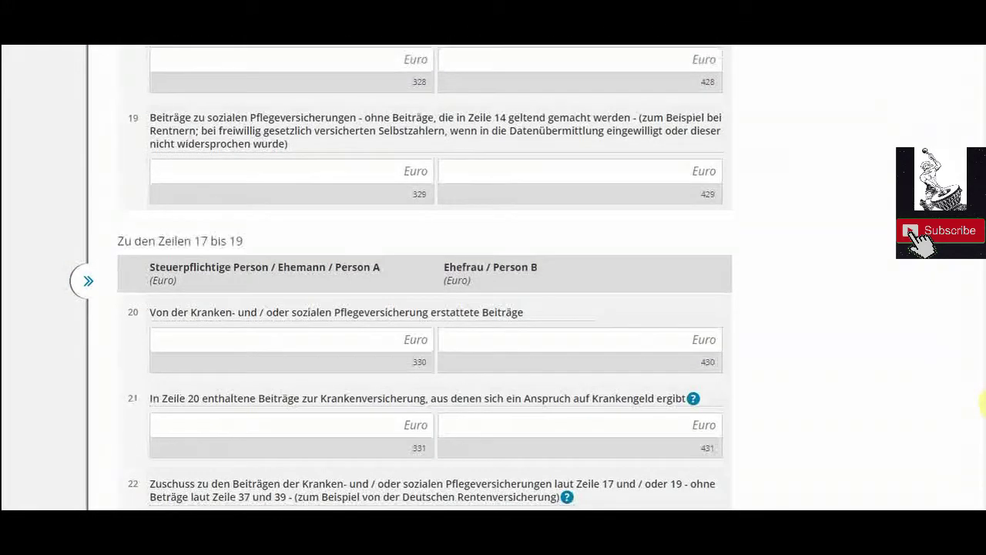
{"action": "scroll", "coordinate": [983, 386], "scroll_direction": "down", "scroll_amount": 3}
{"action": "scroll", "coordinate": [984, 439], "scroll_direction": "down", "scroll_amount": 3}
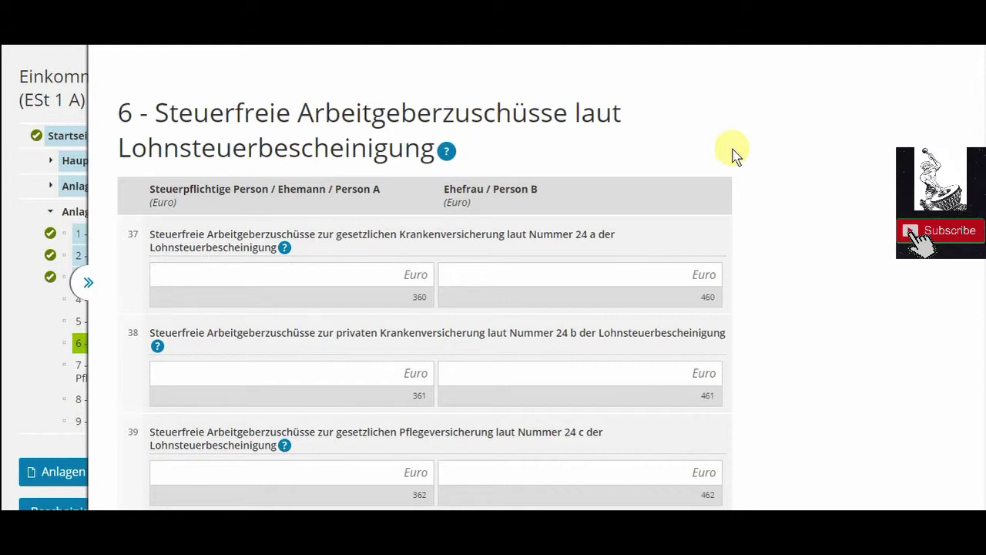
{"action": "left_click", "coordinate": [383, 279]}
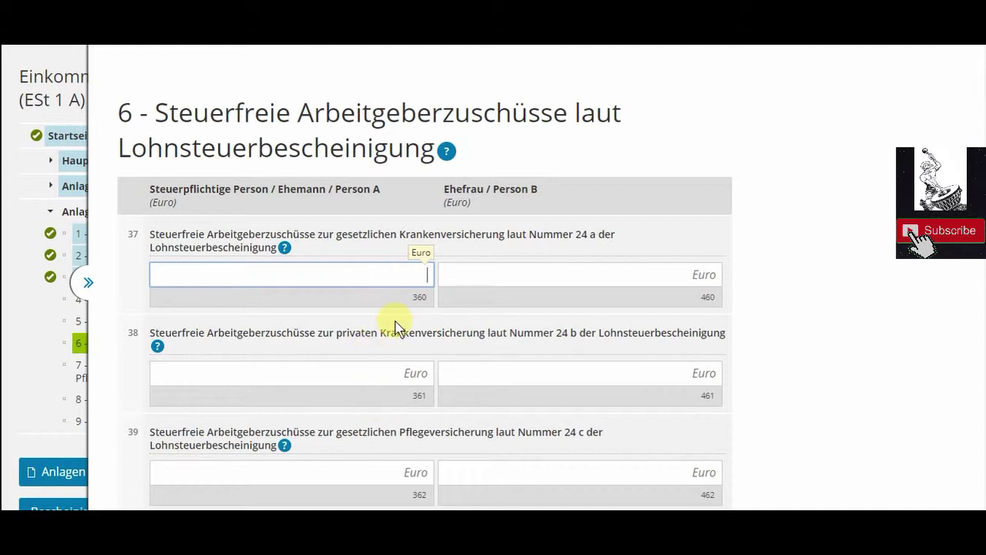
{"action": "left_click", "coordinate": [613, 284]}
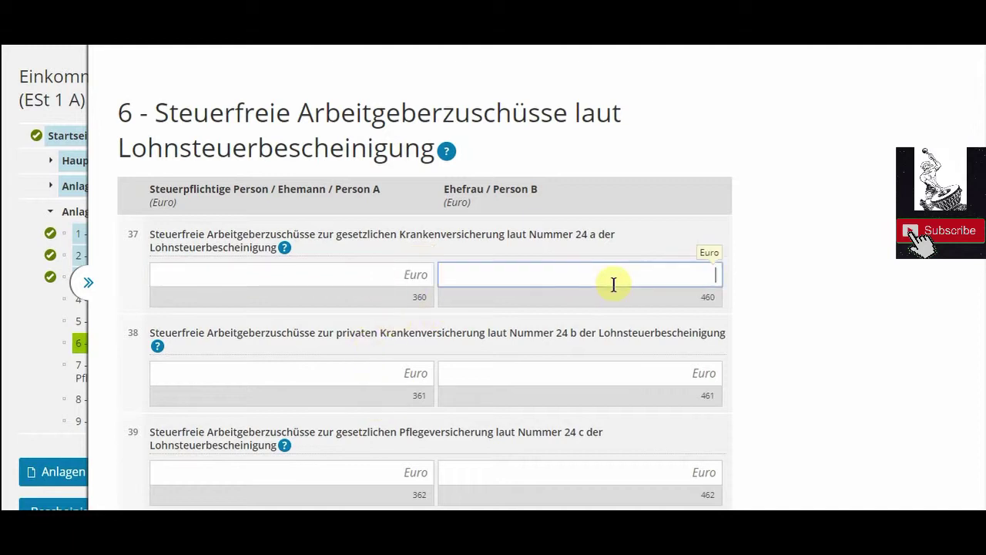
{"action": "left_click", "coordinate": [332, 263]}
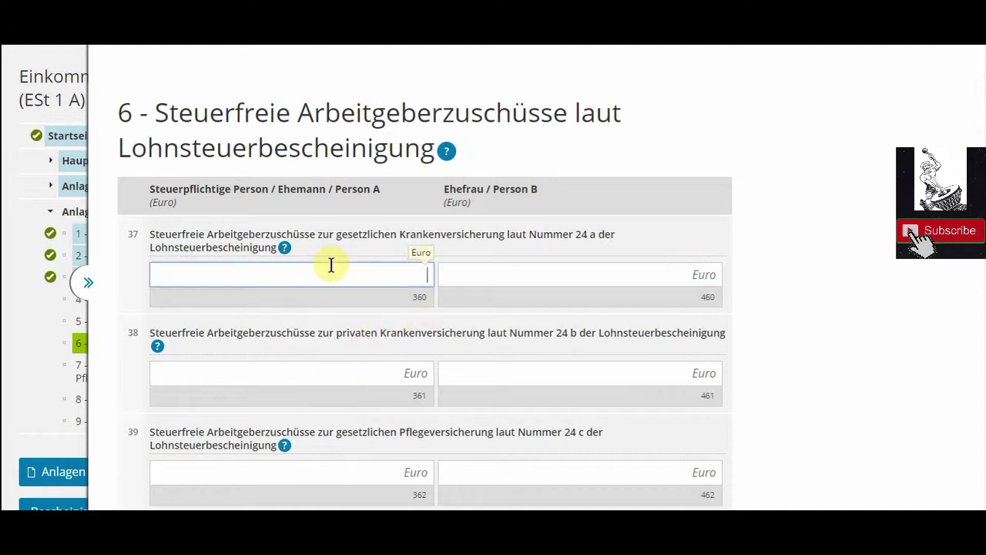
{"action": "type", "text": "1"}
{"action": "type", "text": "1800"}
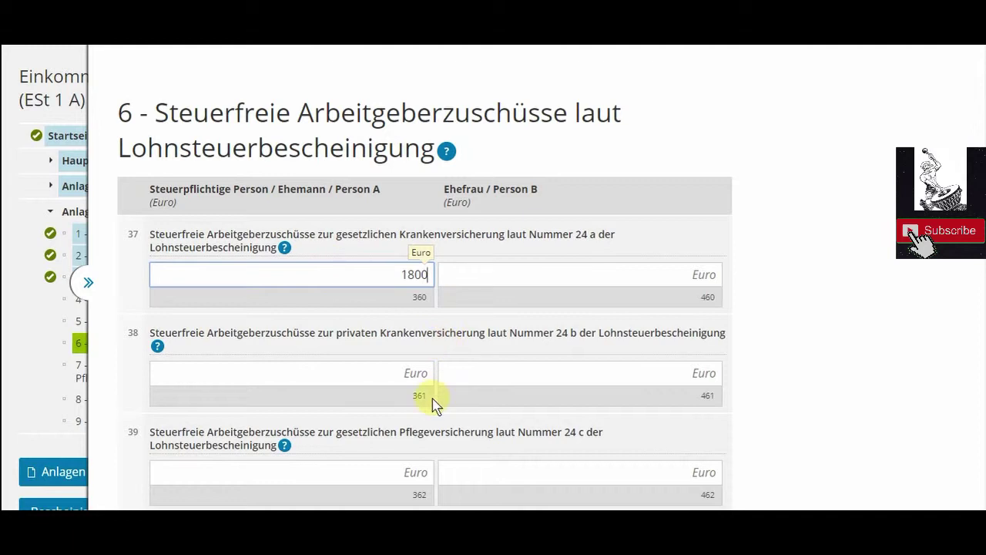
- Enter 732 euros in Zeile 39 as Person A's tax-free employer subsidy for statutory care insurance
{"action": "left_click", "coordinate": [389, 474]}
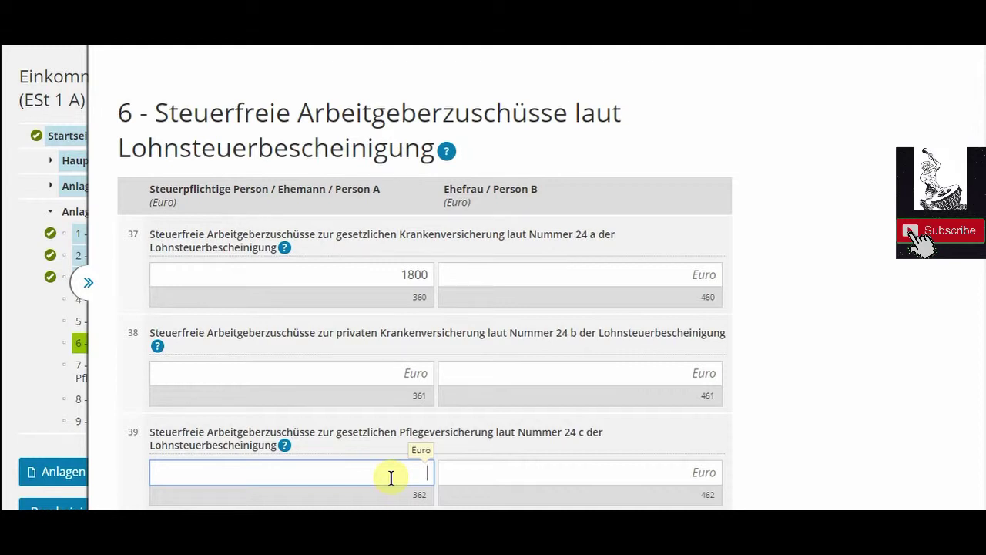
{"action": "type", "text": "732"}
{"action": "left_click", "coordinate": [774, 407]}
- Review the unemployment and other insurance contribution fields in section 8 and the supplementary pension details in section 9, including the Zeile 55 designations
{"action": "scroll", "coordinate": [984, 316], "scroll_direction": "down", "scroll_amount": 2}
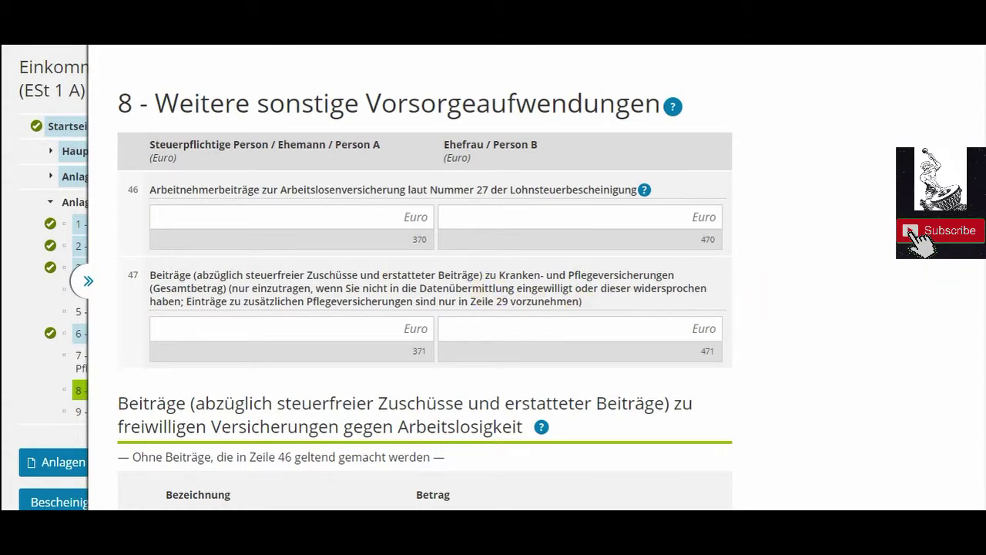
{"action": "scroll", "coordinate": [423, 277], "scroll_direction": "down", "scroll_amount": 2}
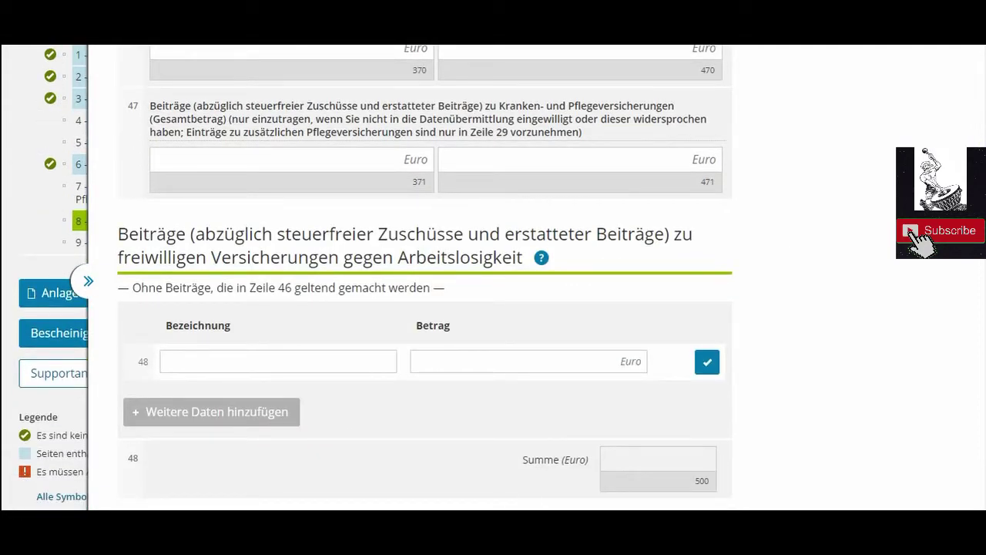
{"action": "scroll", "coordinate": [424, 277], "scroll_direction": "up", "scroll_amount": 2}
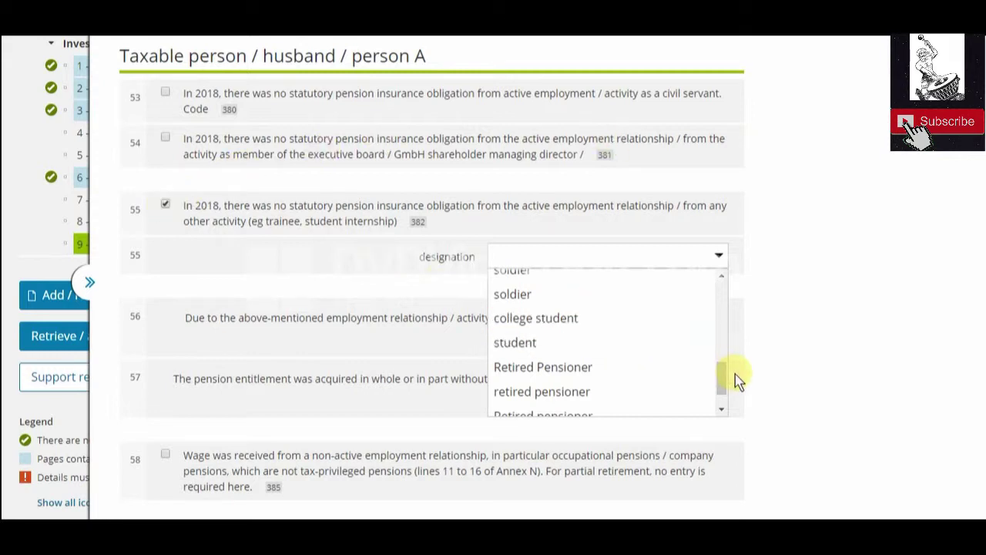
{"action": "left_click_drag", "start_coordinate": [728, 382], "coordinate": [724, 369]}
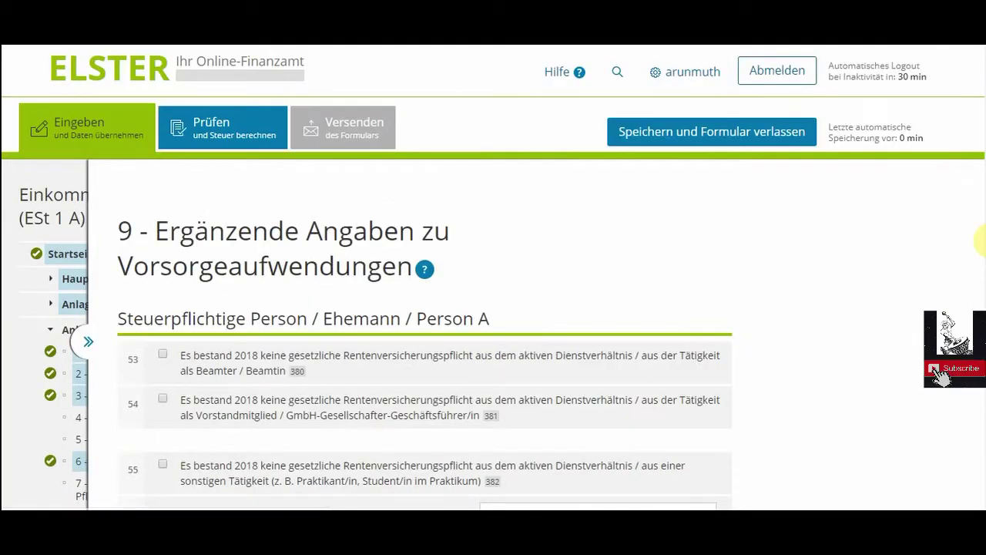
{"action": "scroll", "coordinate": [985, 246], "scroll_direction": "down", "scroll_amount": 5}
{"action": "scroll", "coordinate": [984, 185], "scroll_direction": "up", "scroll_amount": 2}
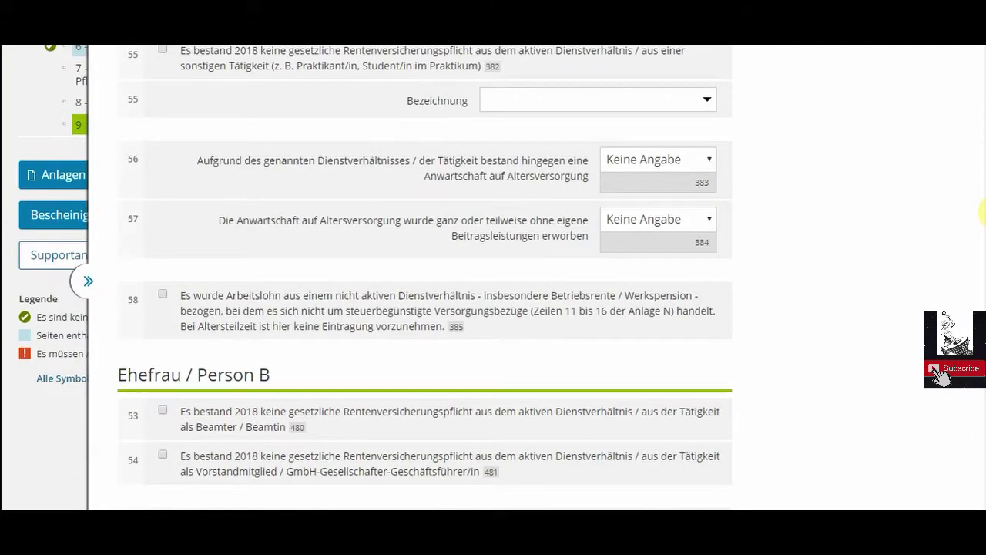
{"action": "mouse_move", "coordinate": [985, 185]}
{"action": "left_mouse_down"}
{"action": "mouse_move", "coordinate": [984, 286]}
{"action": "mouse_move", "coordinate": [984, 172]}
{"action": "left_mouse_up"}
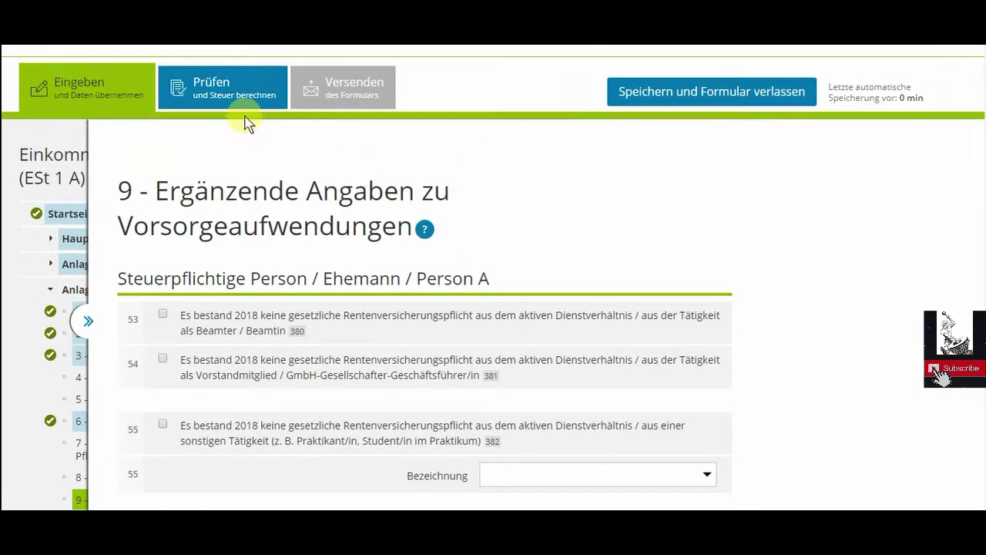